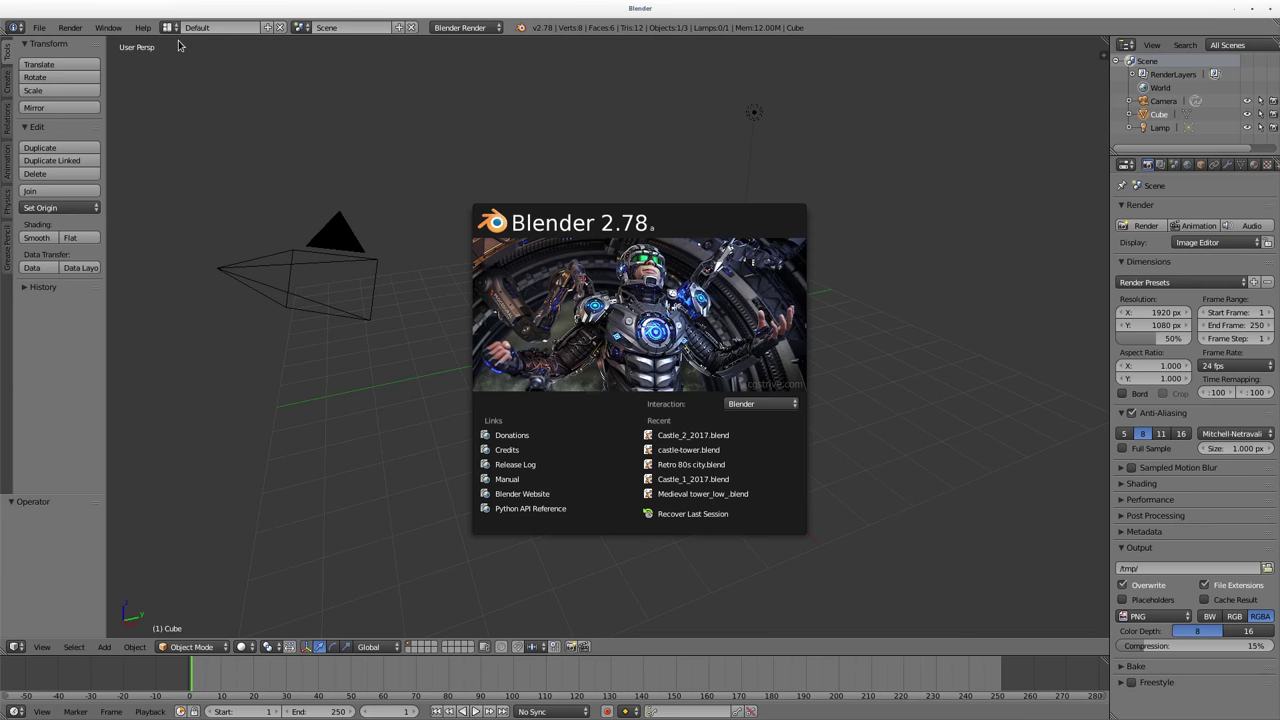
Step: Dismiss the splash screen and switch to the Video Editing workspace
{"action": "left_click", "coordinate": [170, 32]}
{"action": "left_click", "coordinate": [169, 29]}
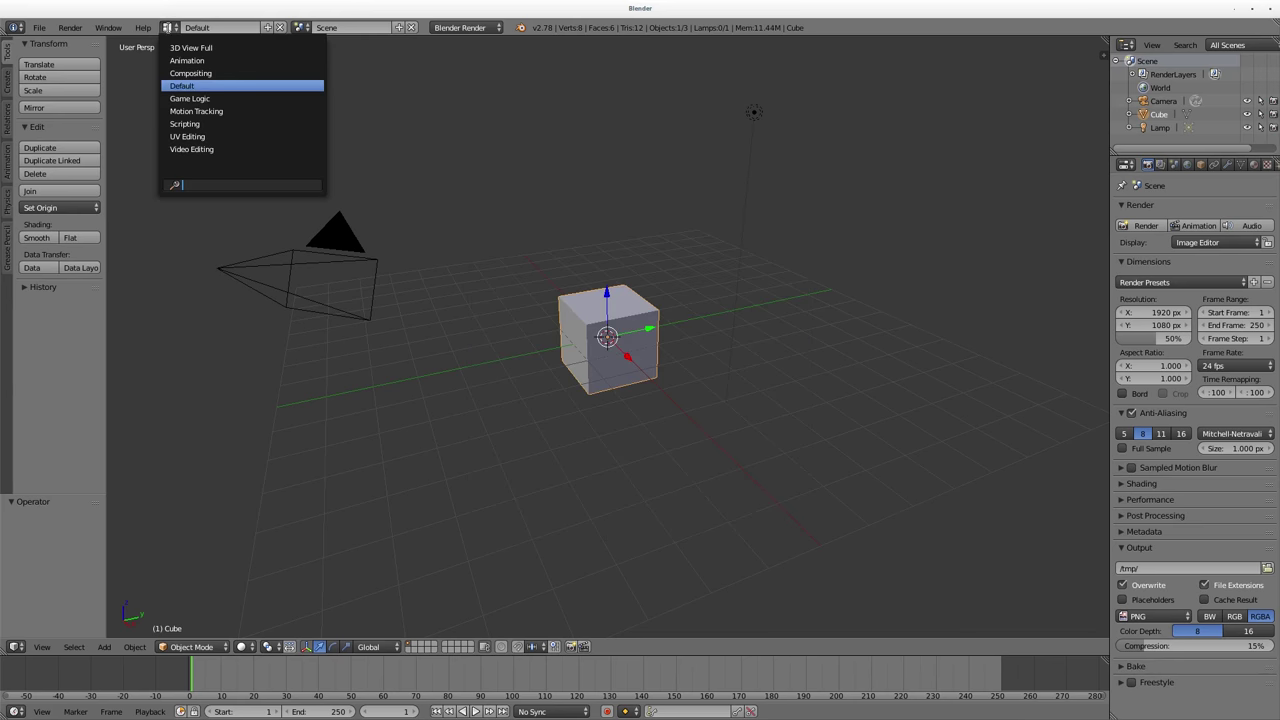
{"action": "left_click", "coordinate": [206, 156]}
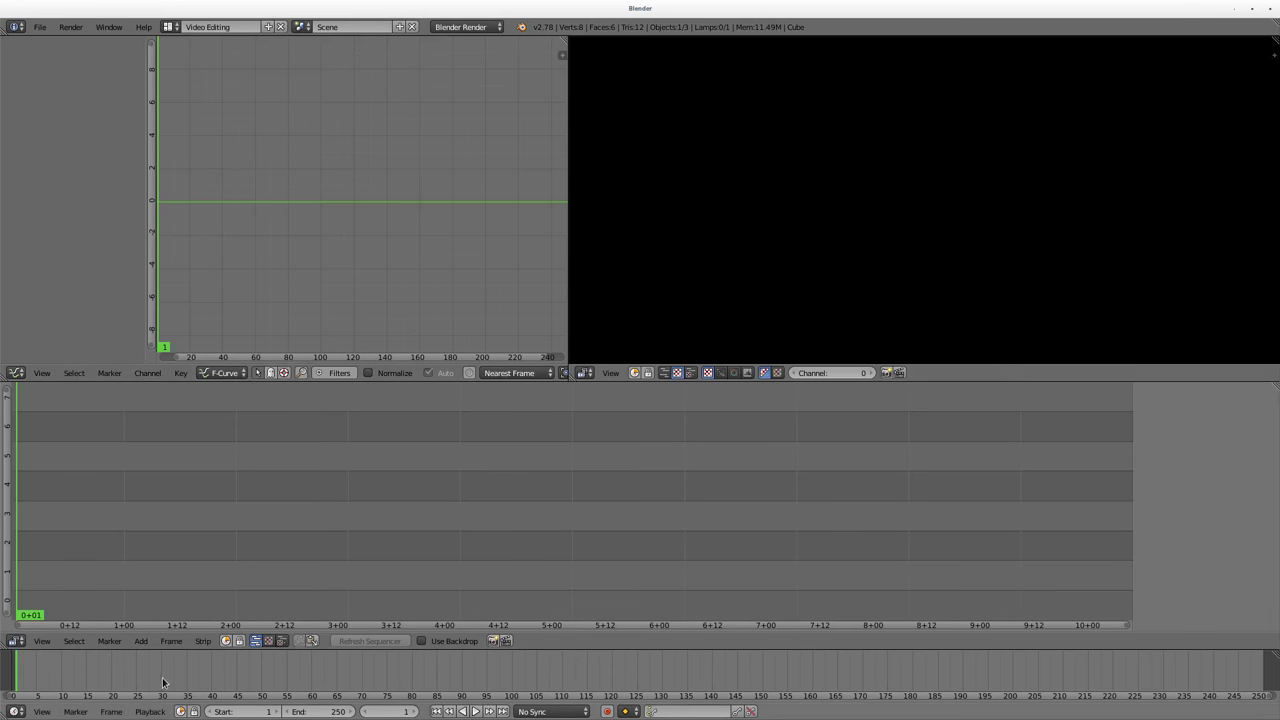
Step: Add MVI_3573.MOV from /tmp/videos as a movie strip and fit the preview
{"action": "left_click", "coordinate": [141, 641]}
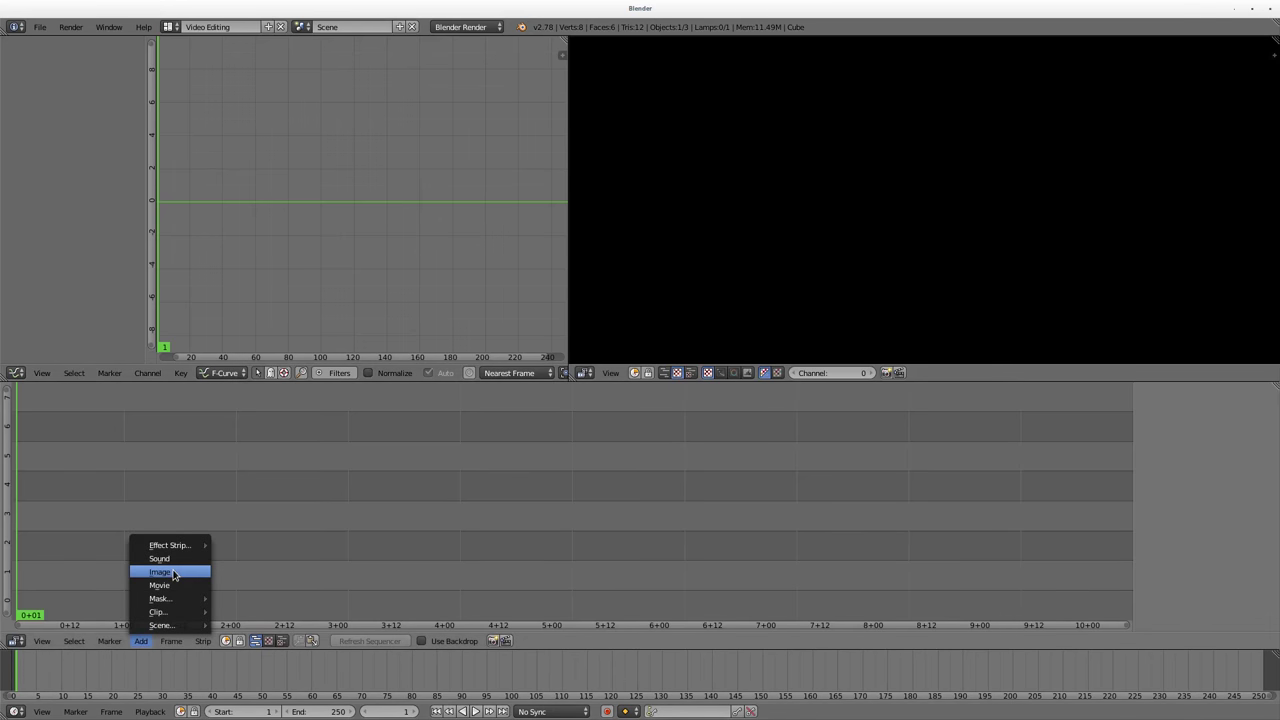
{"action": "left_click", "coordinate": [172, 585]}
{"action": "left_click", "coordinate": [54, 293]}
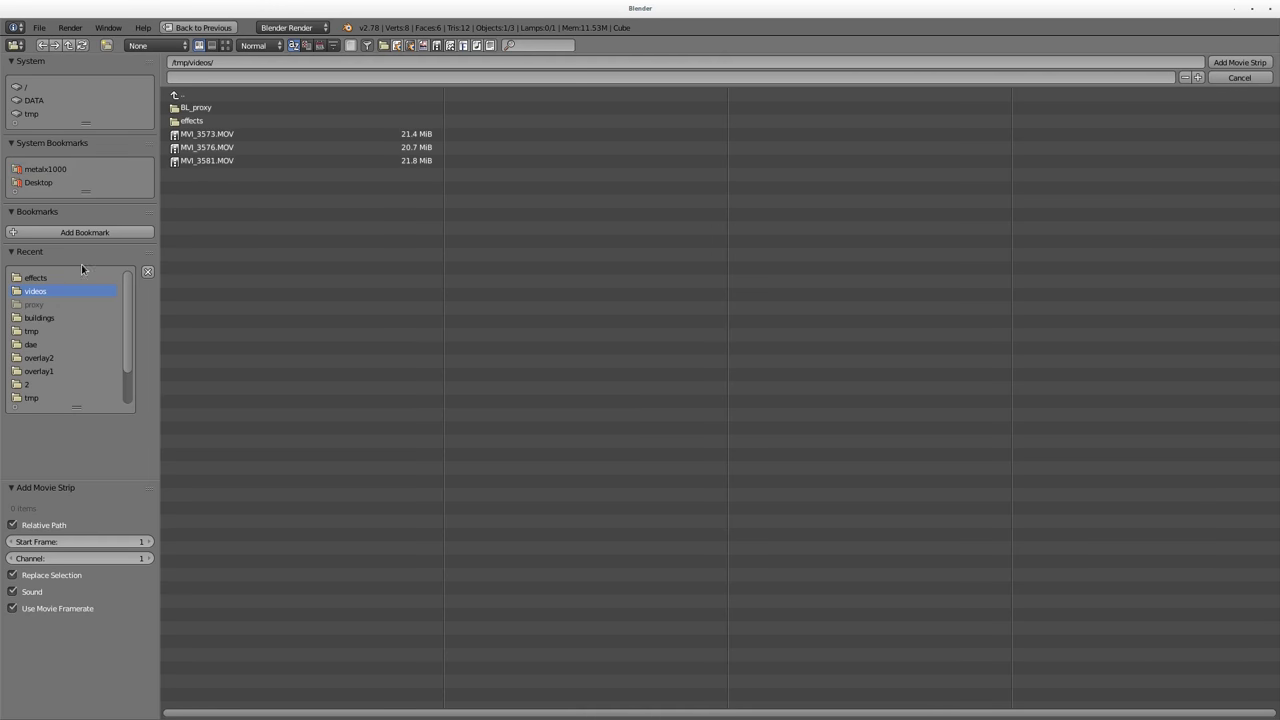
{"action": "left_click", "coordinate": [207, 134]}
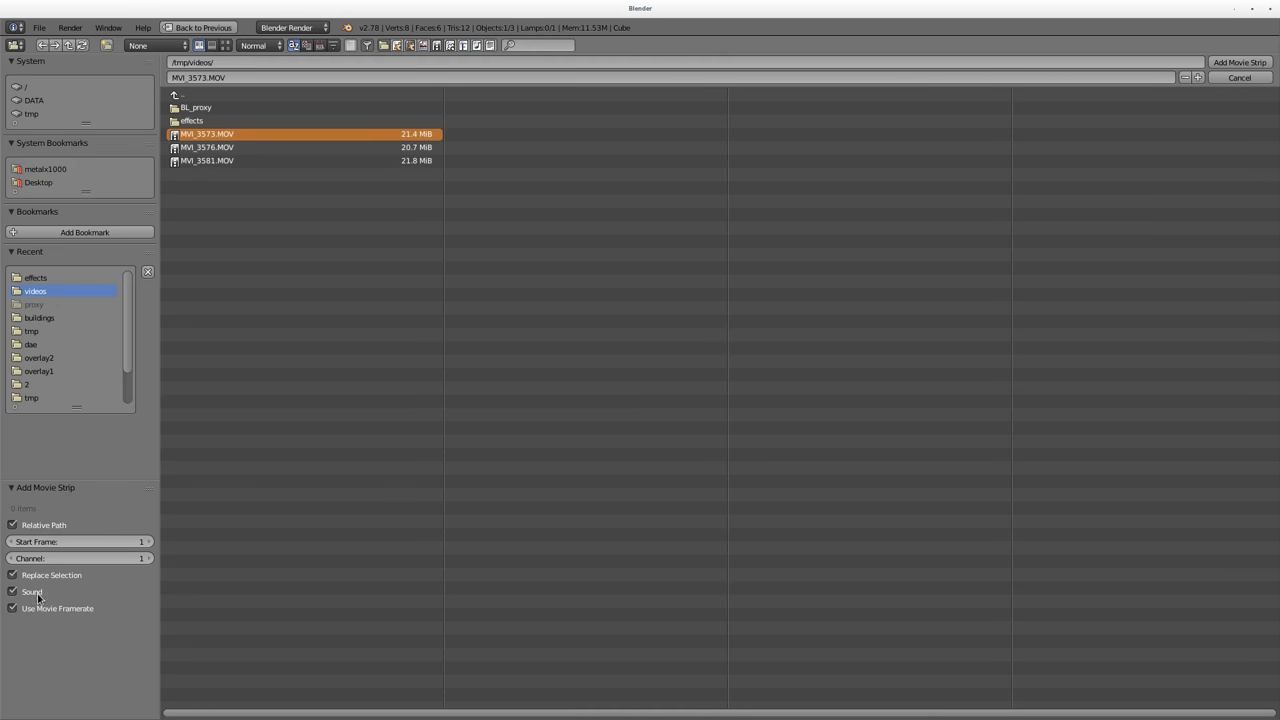
{"action": "left_click", "coordinate": [1239, 62]}
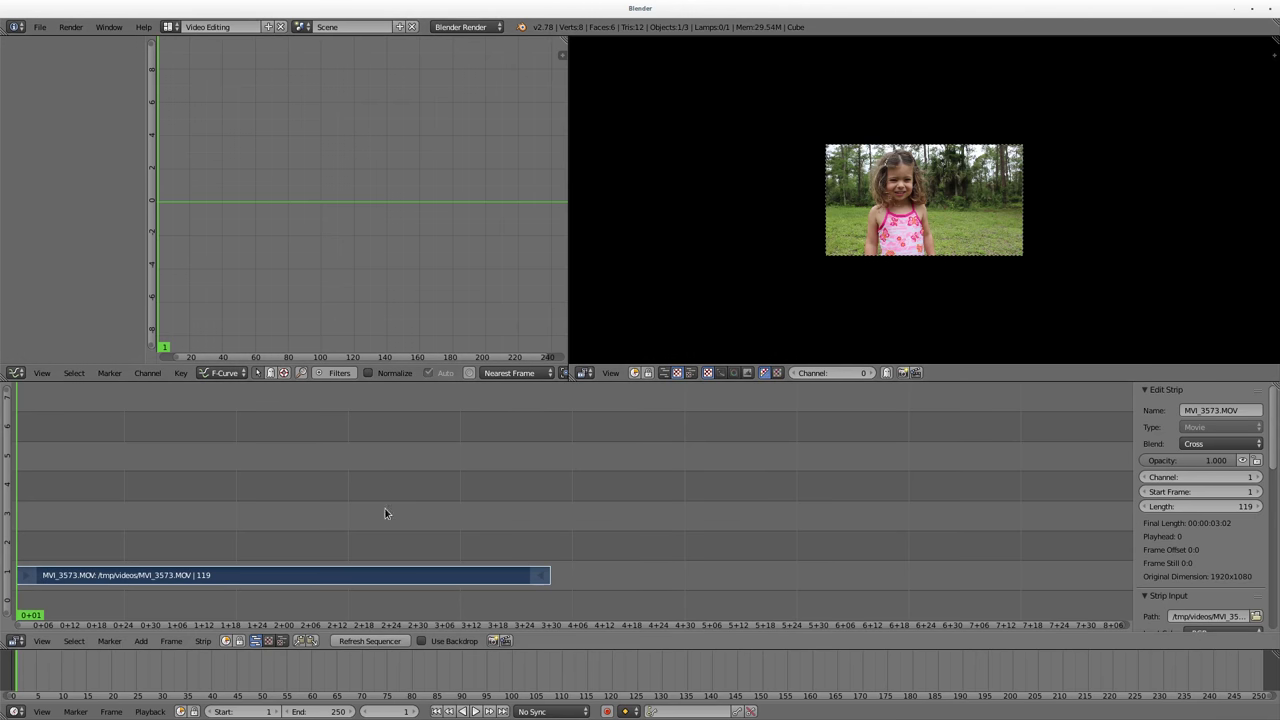
{"action": "key", "text": "Home"}
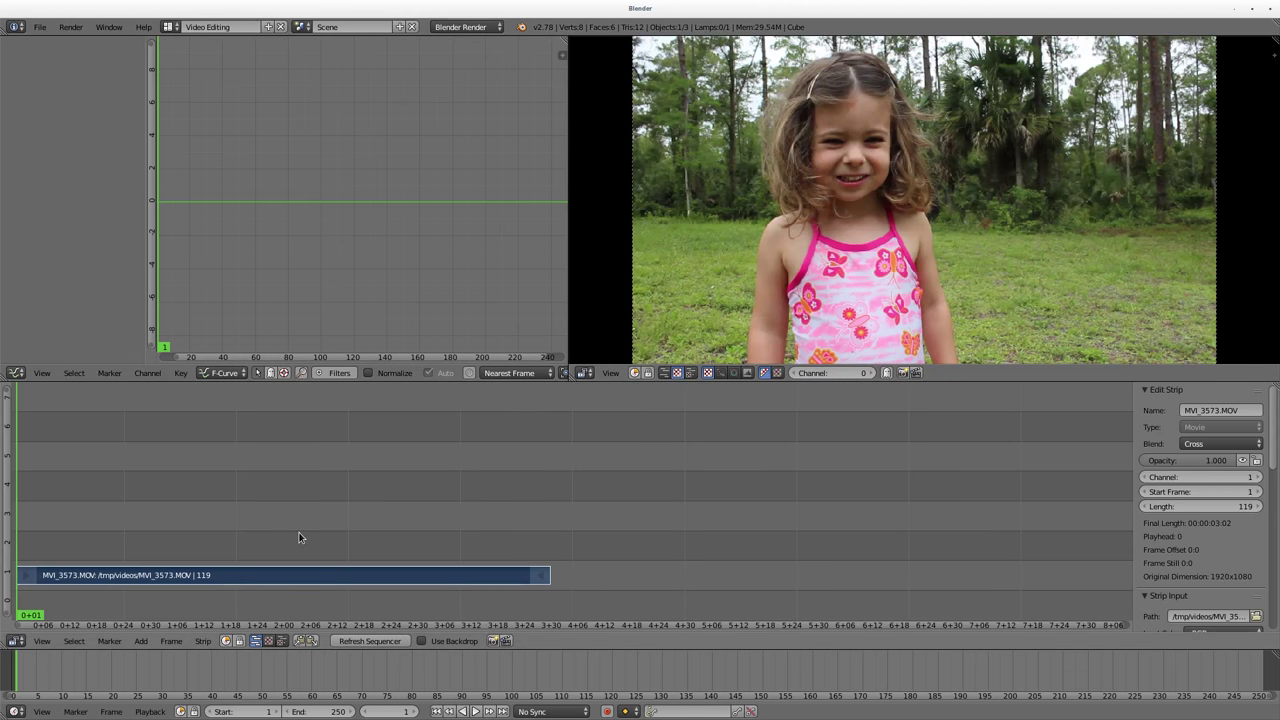
Step: Add the vignette PNG as an image strip on channel 2
{"action": "left_click", "coordinate": [141, 643]}
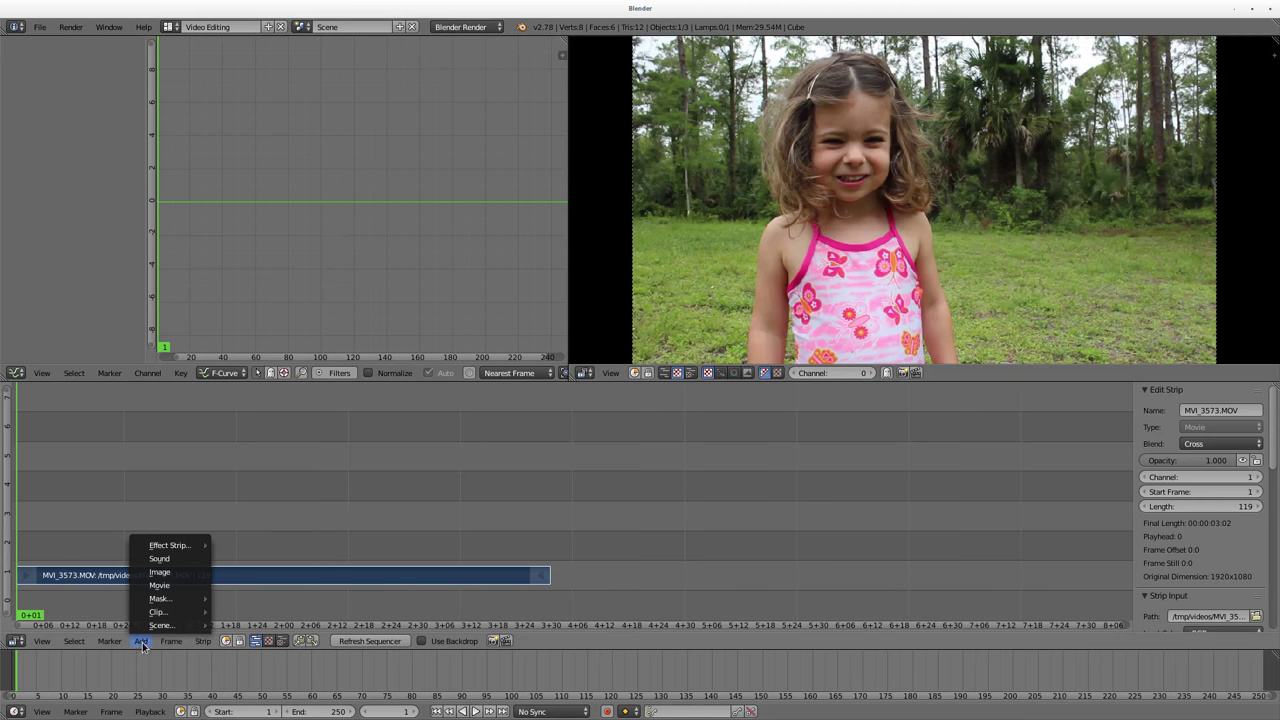
{"action": "left_click", "coordinate": [172, 570]}
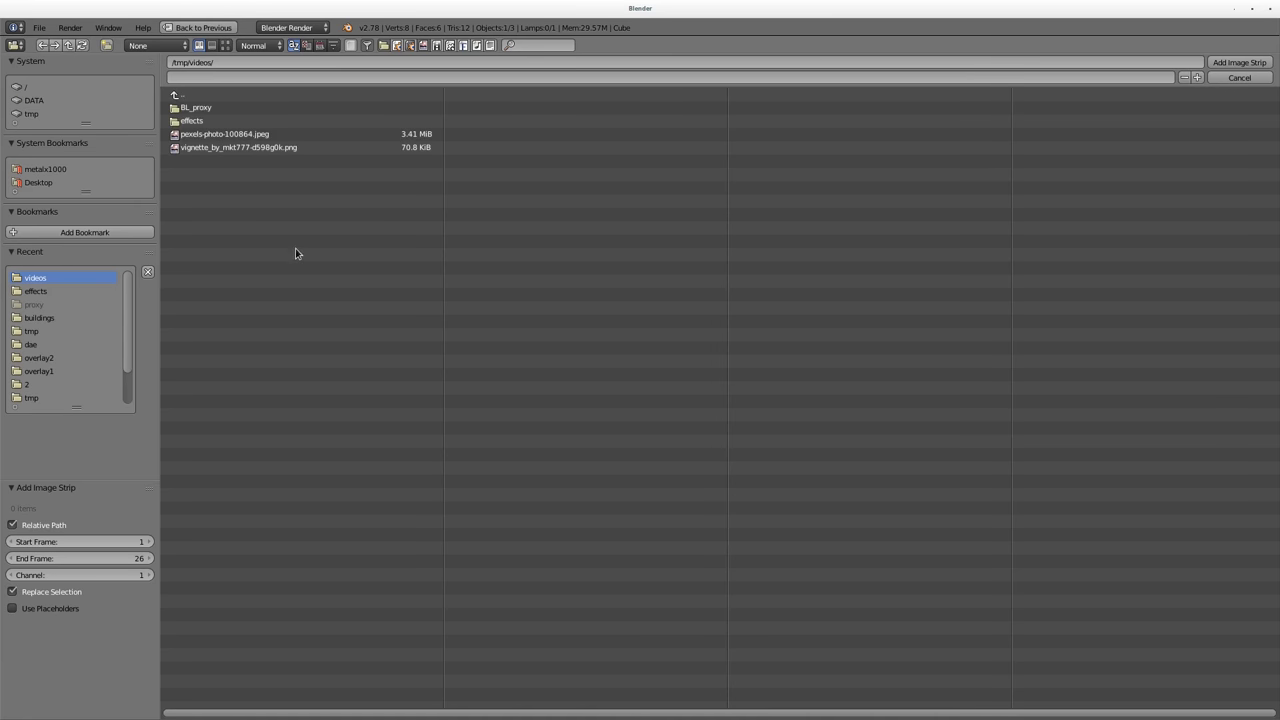
{"action": "left_click", "coordinate": [277, 155]}
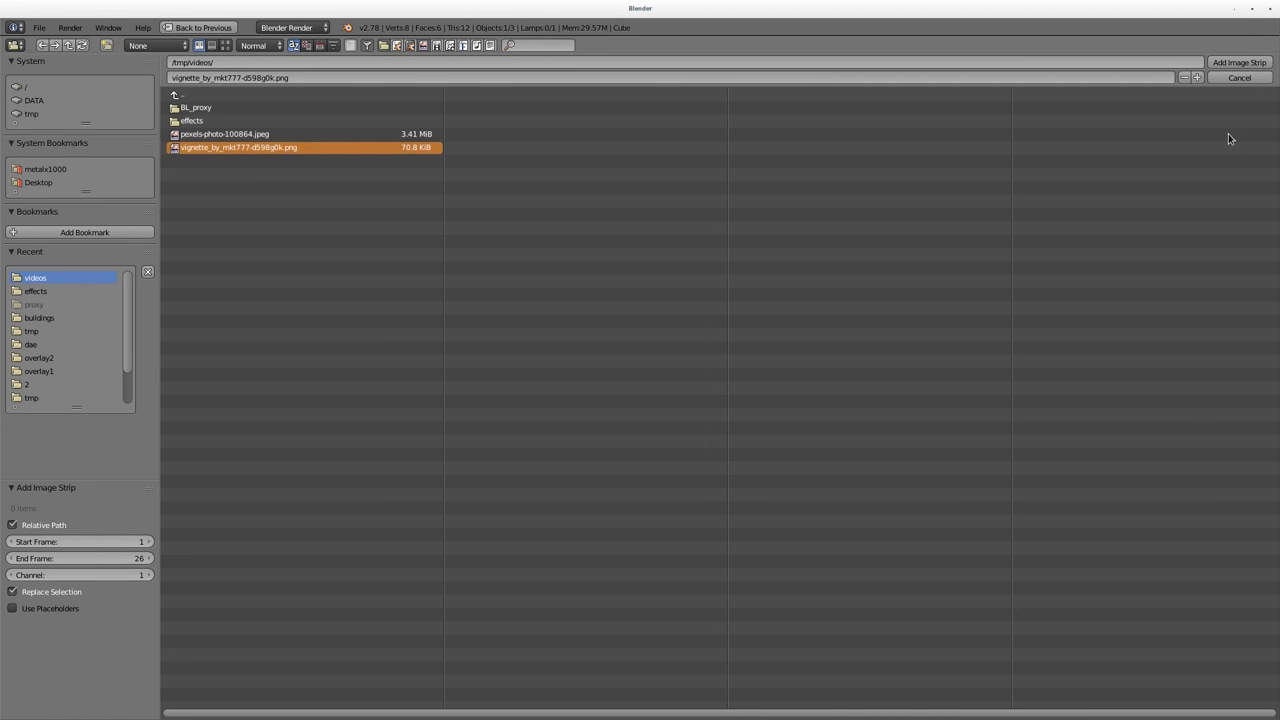
{"action": "left_click", "coordinate": [1239, 62]}
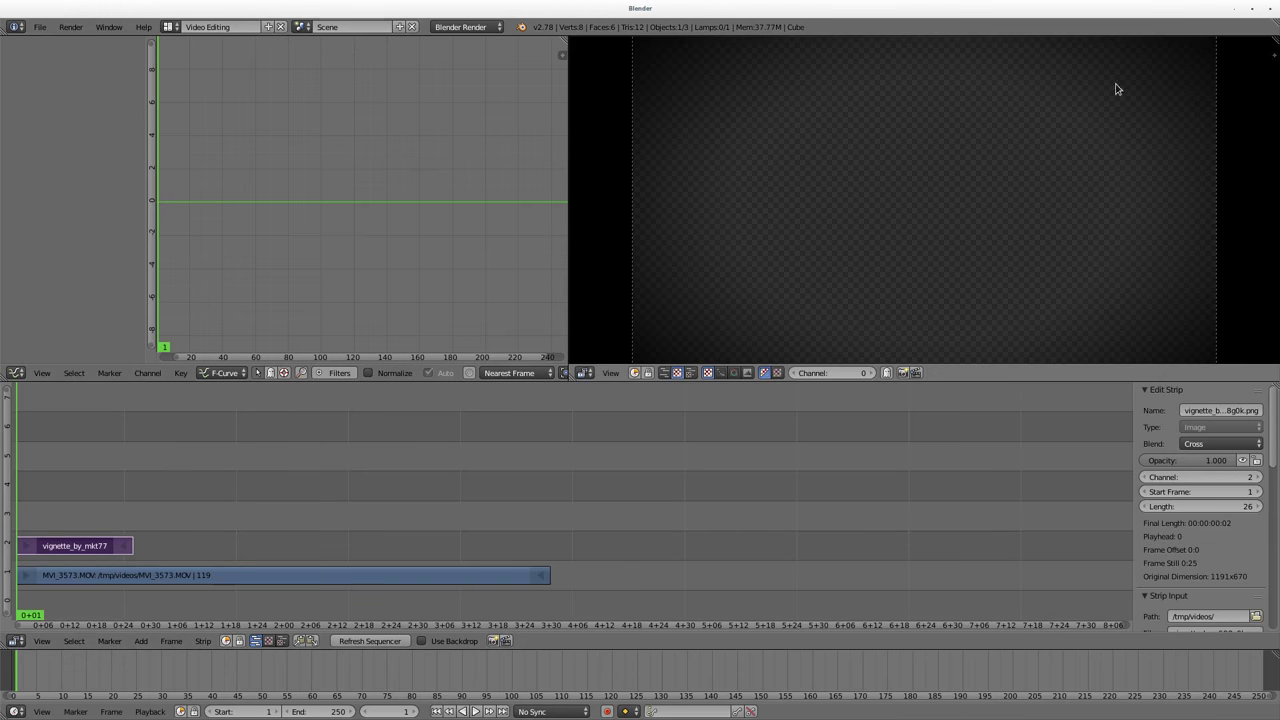
Step: Stretch the vignette strip's end to frame 119 and preview around frame 53
{"action": "right_click", "coordinate": [125, 548]}
{"action": "right_click_drag", "start_coordinate": [125, 548], "coordinate": [543, 548]}
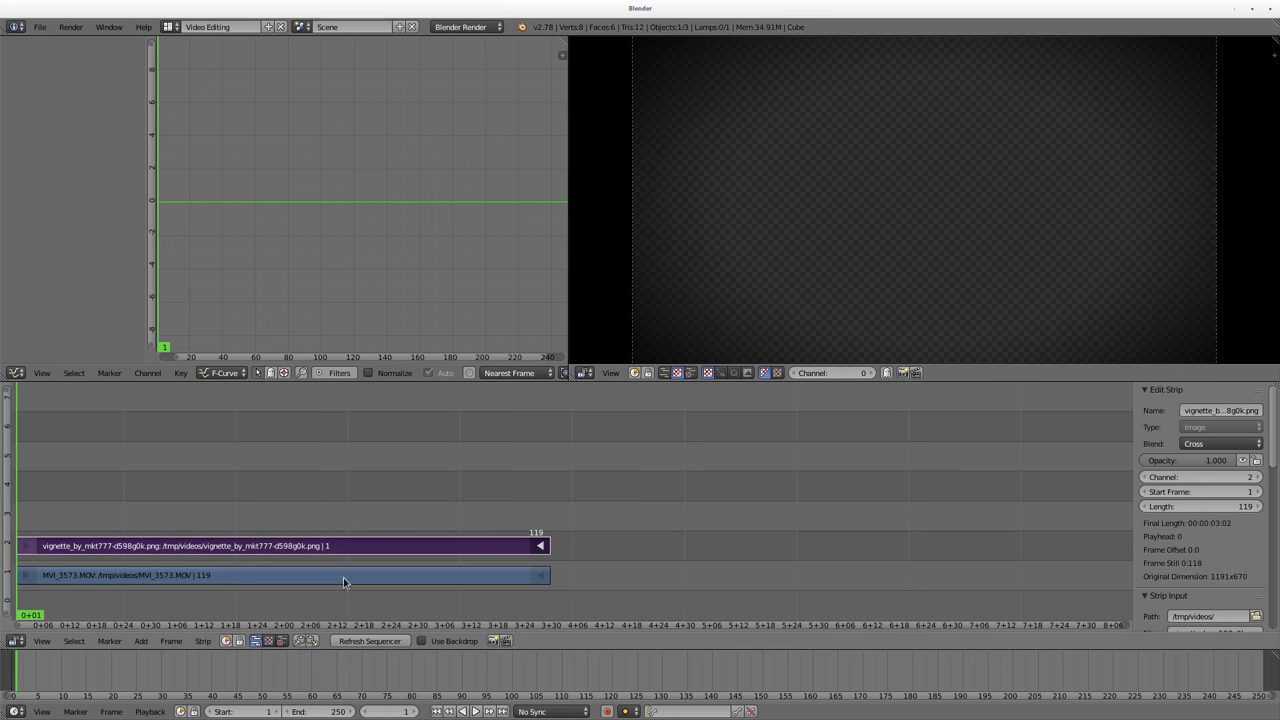
{"action": "left_click", "coordinate": [254, 511]}
{"action": "left_click_drag", "start_coordinate": [408, 510], "coordinate": [250, 493]}
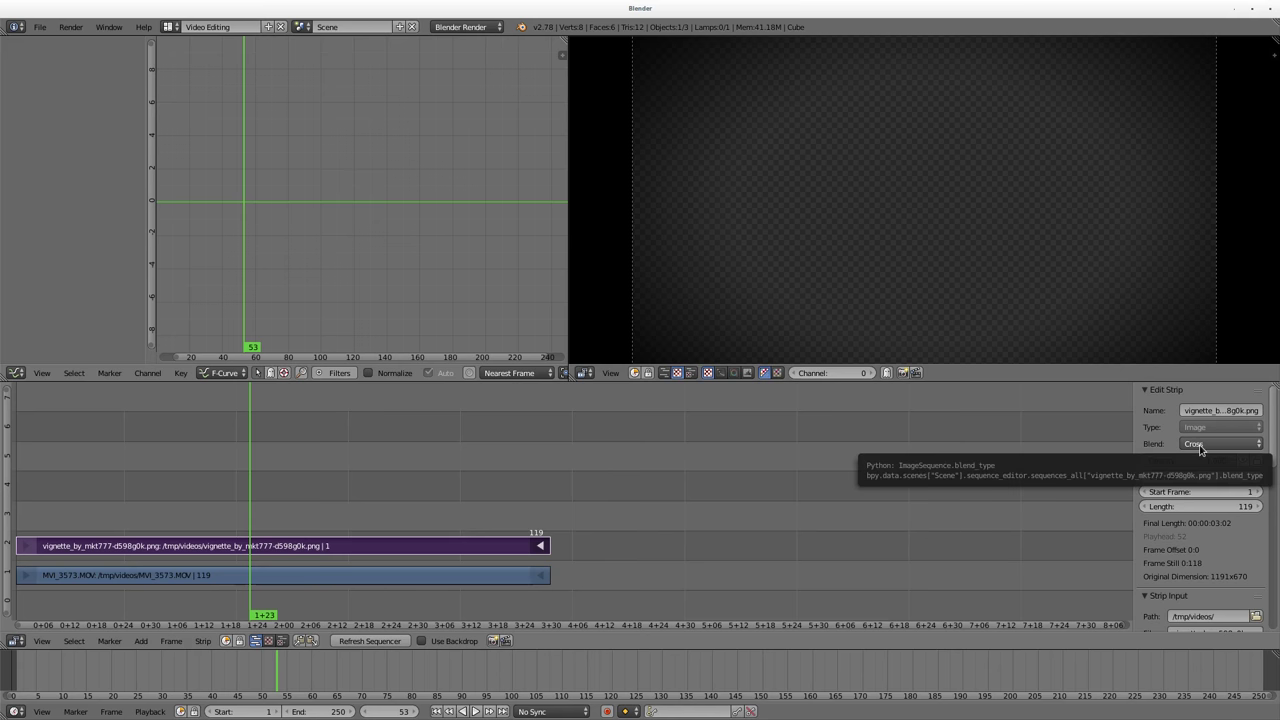
Step: Change the vignette strip's blend mode from Cross to Alpha Over
{"action": "left_click", "coordinate": [1201, 446]}
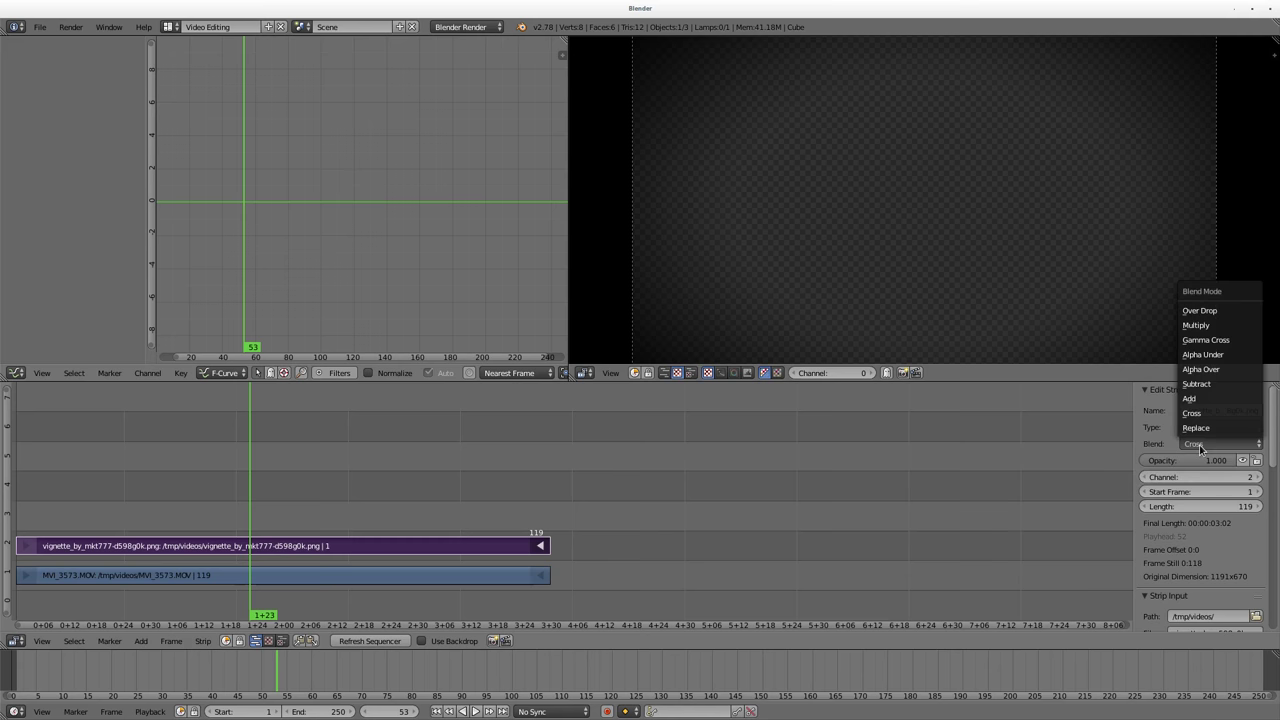
{"action": "left_click", "coordinate": [1210, 369]}
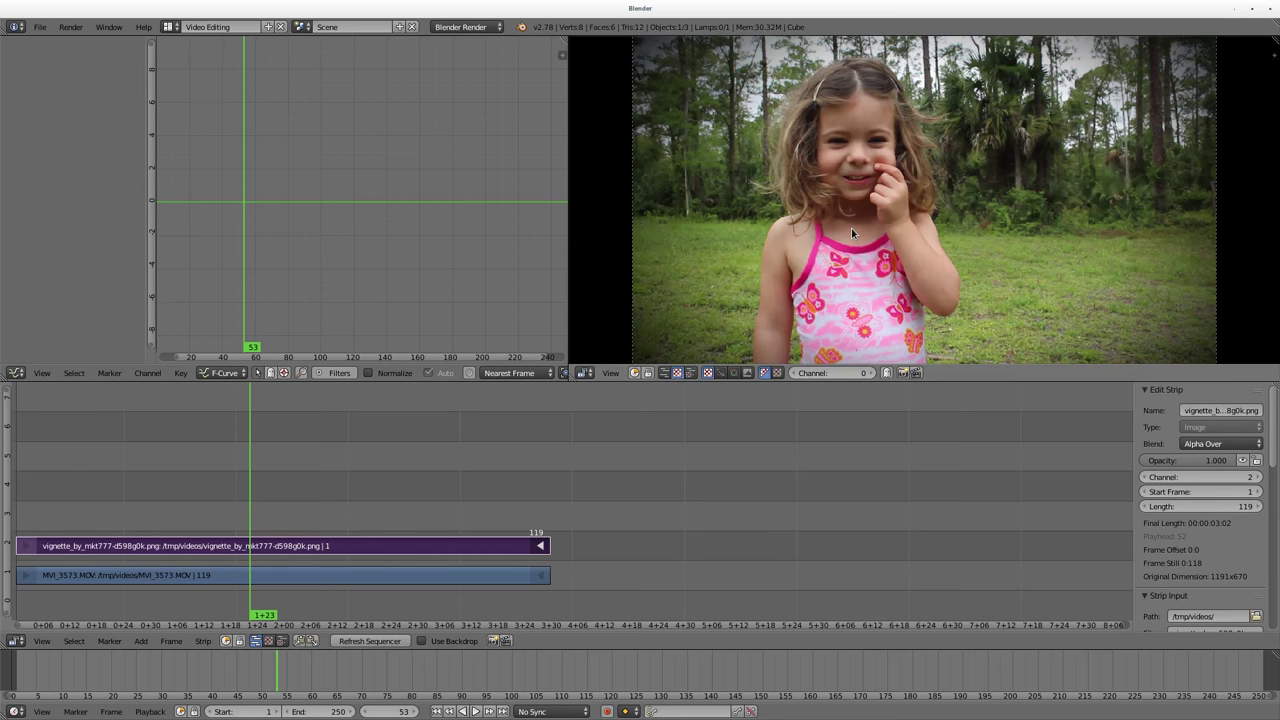
{"action": "left_click", "coordinate": [1222, 445]}
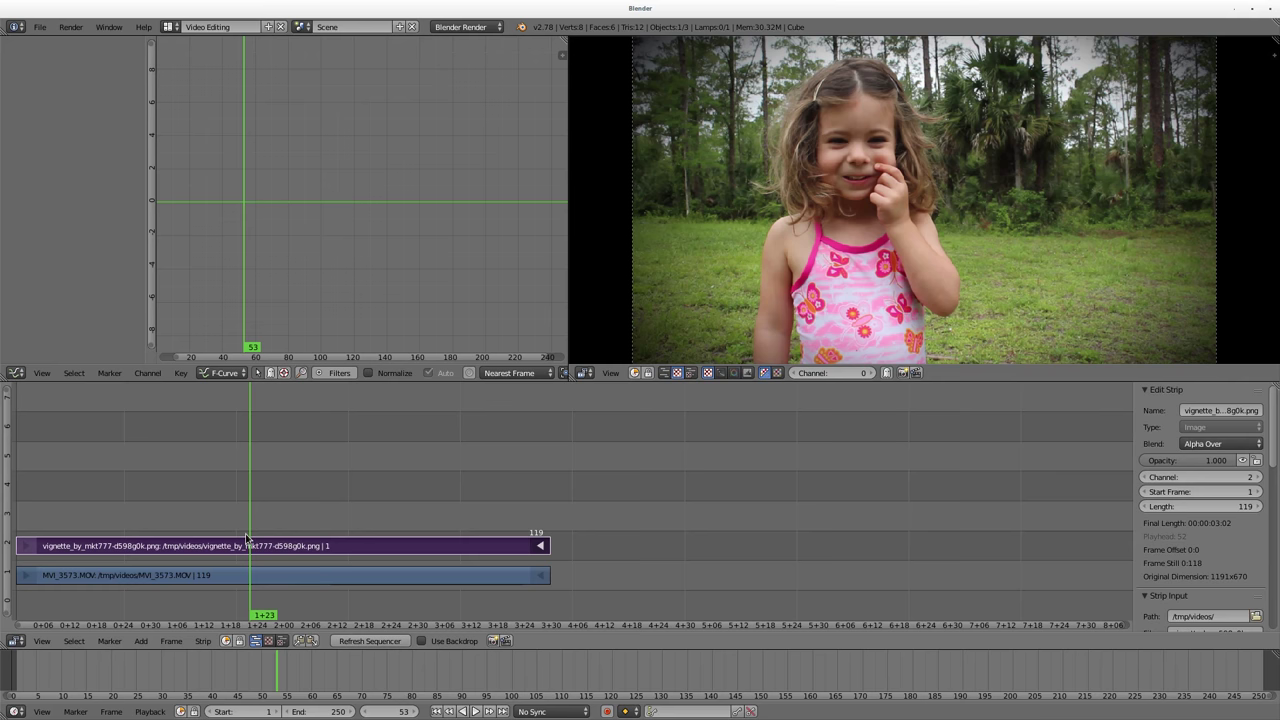
{"action": "key", "text": "shift+Left"}
{"action": "left_click", "coordinate": [141, 641]}
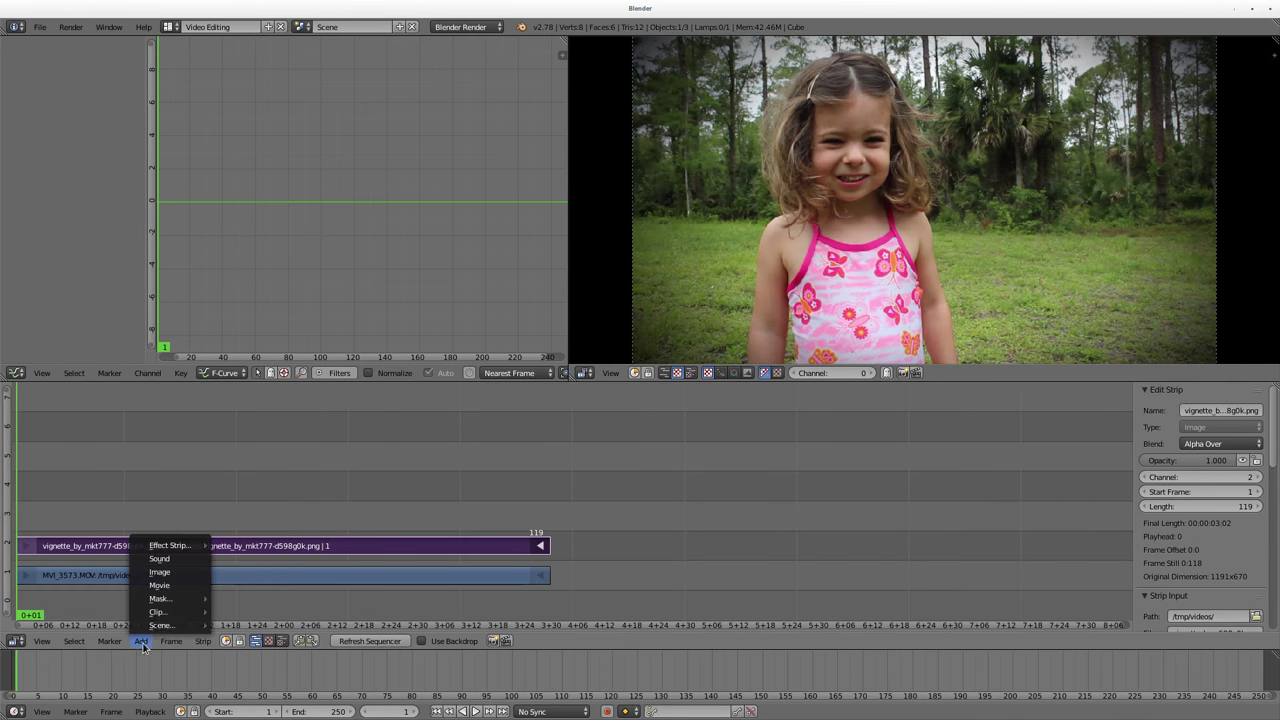
{"action": "left_click", "coordinate": [185, 571]}
{"action": "left_click", "coordinate": [345, 134]}
{"action": "left_click", "coordinate": [1239, 62]}
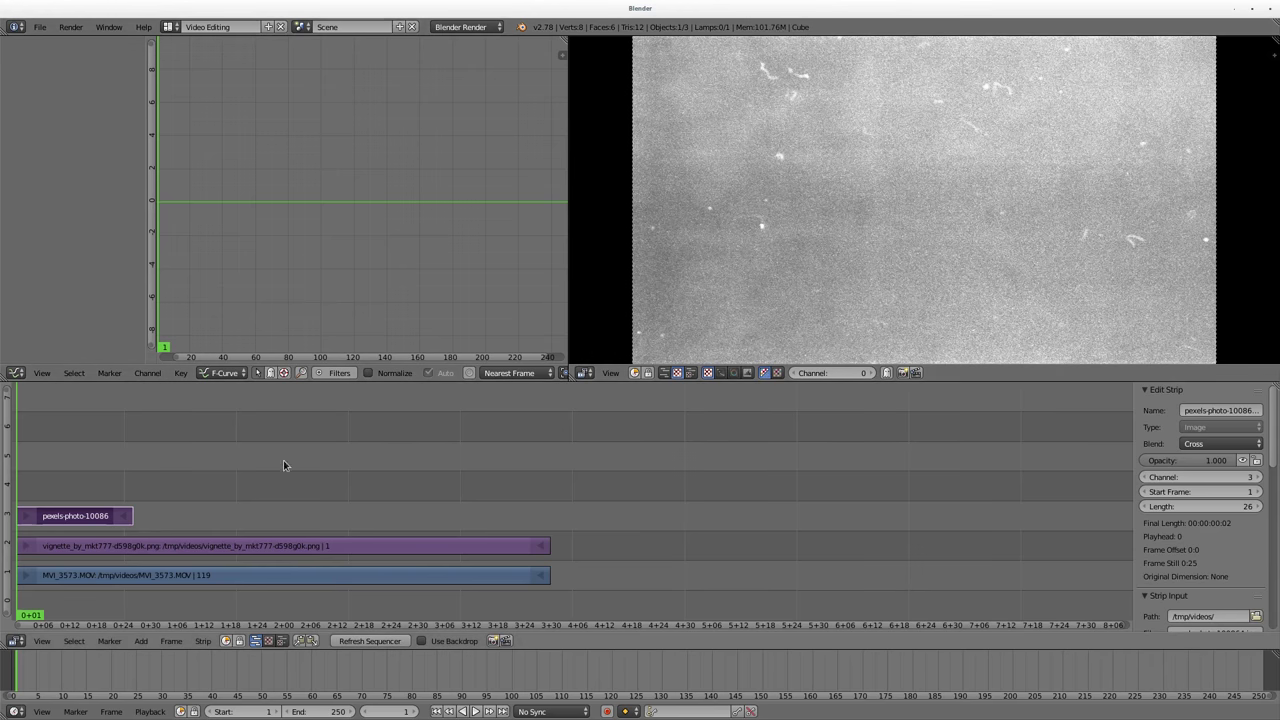
{"action": "right_click", "coordinate": [124, 517]}
{"action": "key", "text": "g"}
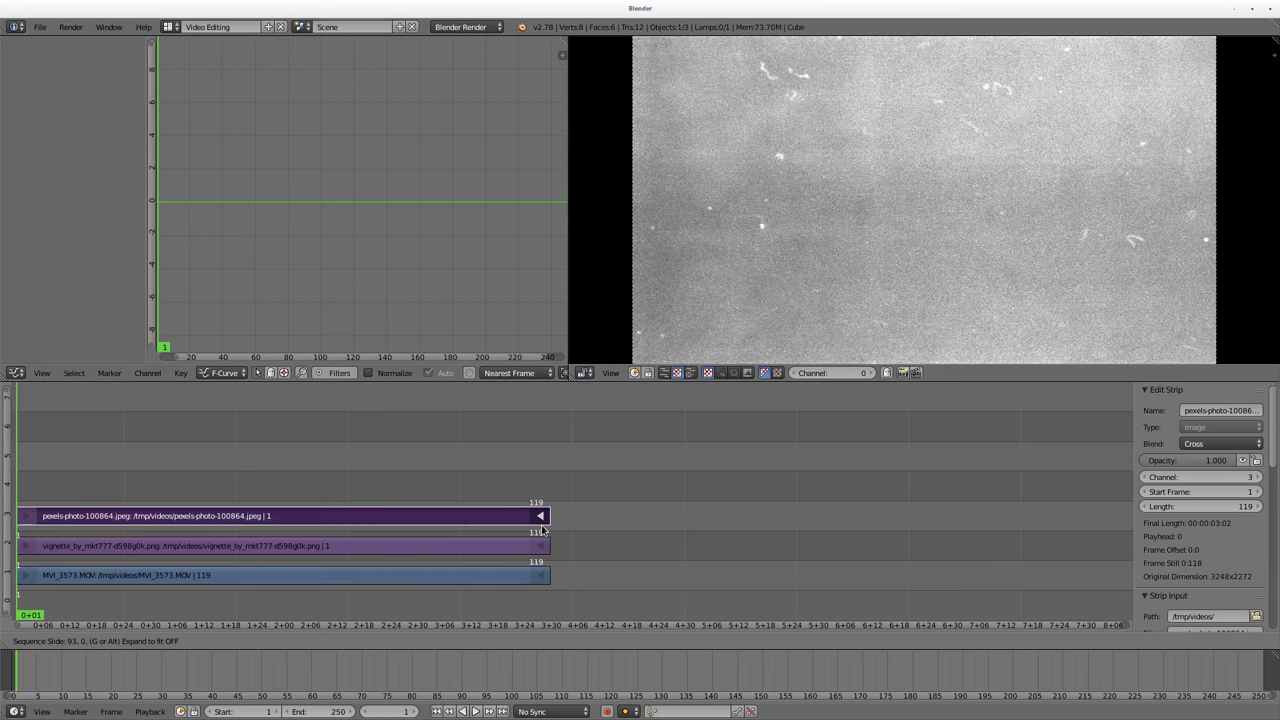
{"action": "left_click", "coordinate": [541, 530]}
{"action": "left_click", "coordinate": [282, 465]}
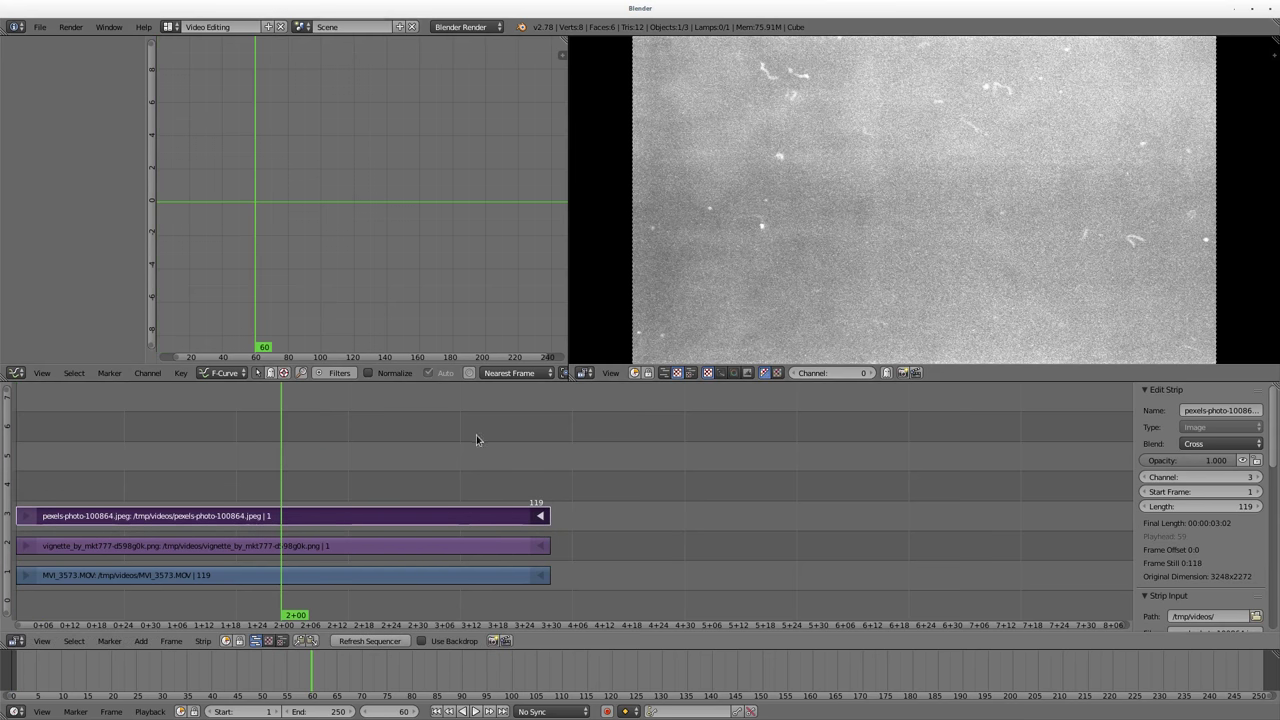
{"action": "left_click", "coordinate": [1222, 443]}
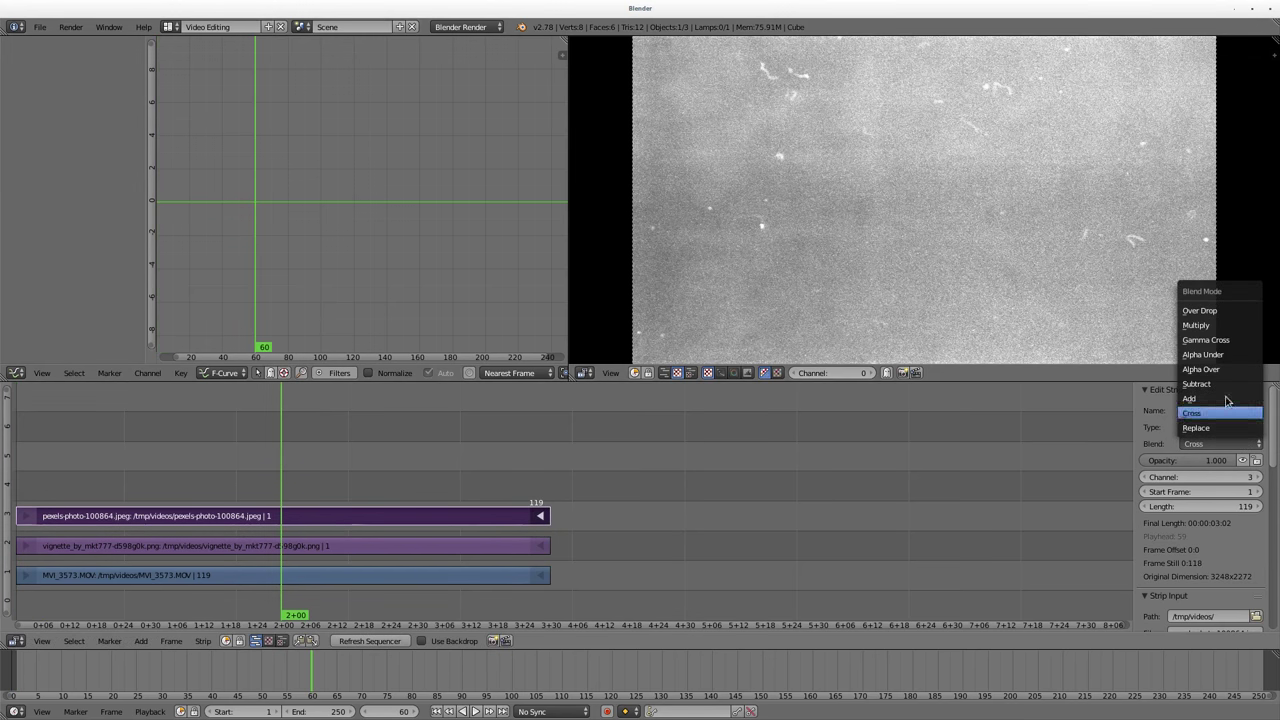
{"action": "left_click", "coordinate": [1205, 325]}
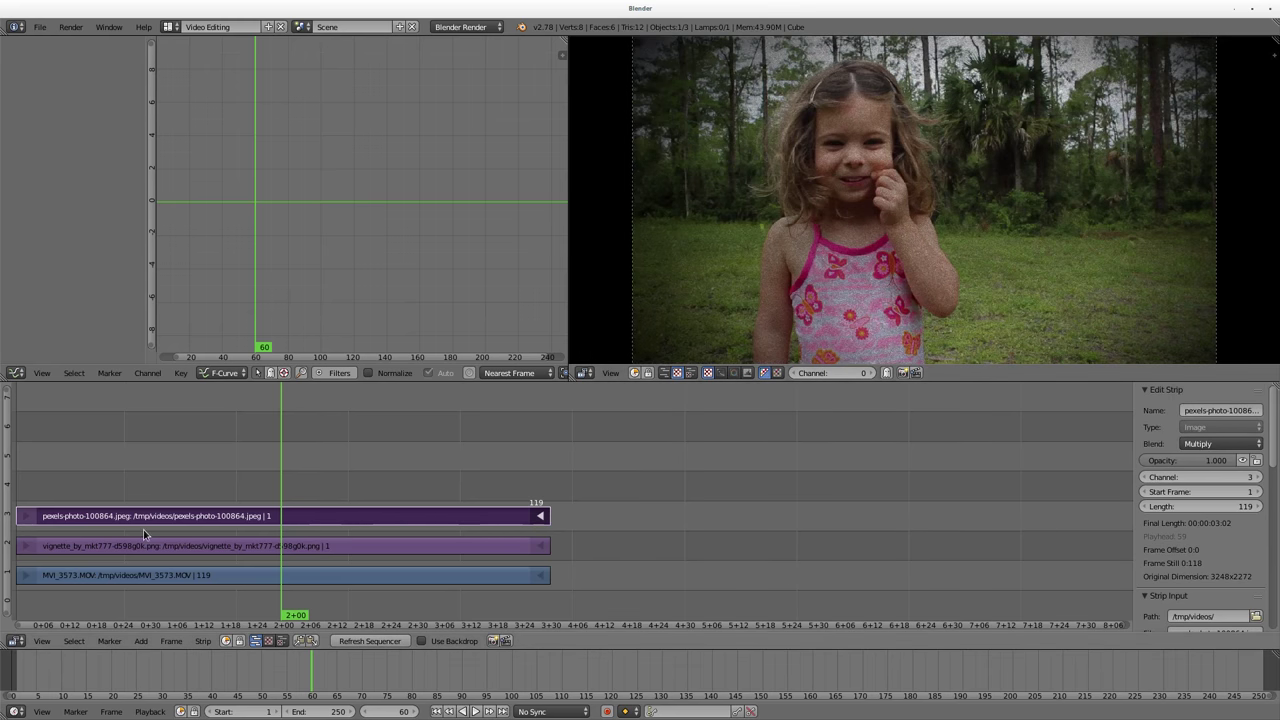
{"action": "left_click_drag", "start_coordinate": [104, 490], "coordinate": [444, 479]}
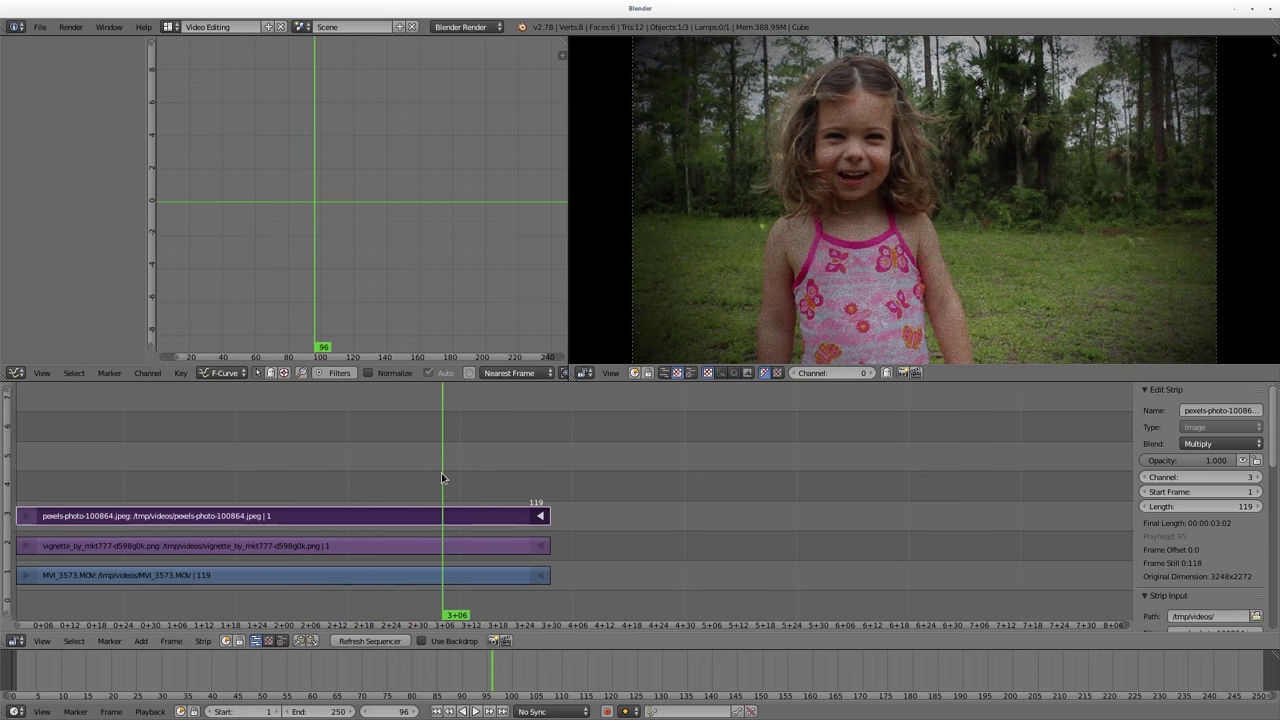
Step: Delete the grain photo and vignette strips, then return to the first frame
{"action": "key", "text": "b"}
{"action": "left_click_drag", "start_coordinate": [435, 464], "coordinate": [443, 530]}
{"action": "key", "text": "x"}
{"action": "left_click", "coordinate": [512, 552]}
{"action": "right_click", "coordinate": [506, 547]}
{"action": "key", "text": "x"}
{"action": "left_click", "coordinate": [512, 543]}
{"action": "key", "text": "shift+Left"}
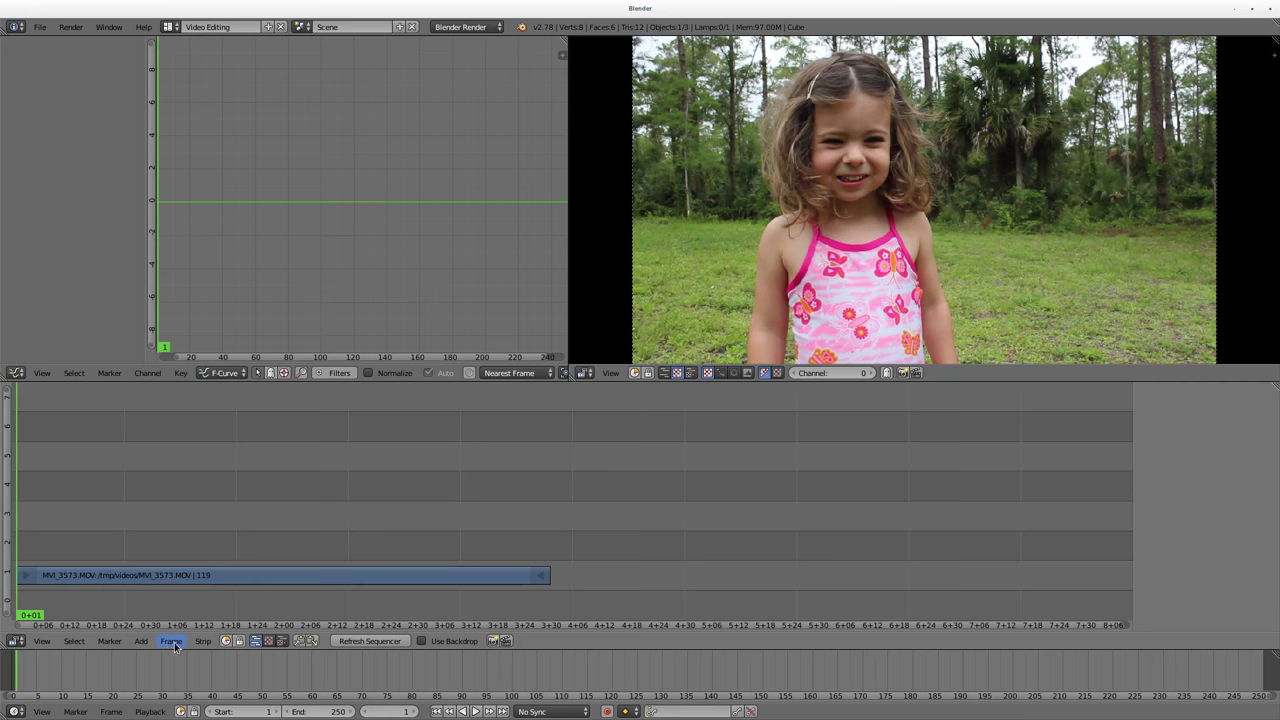
Step: Add the Old Film Grain Overlay Texture video from the effects folder as a movie strip
{"action": "left_click", "coordinate": [140, 641]}
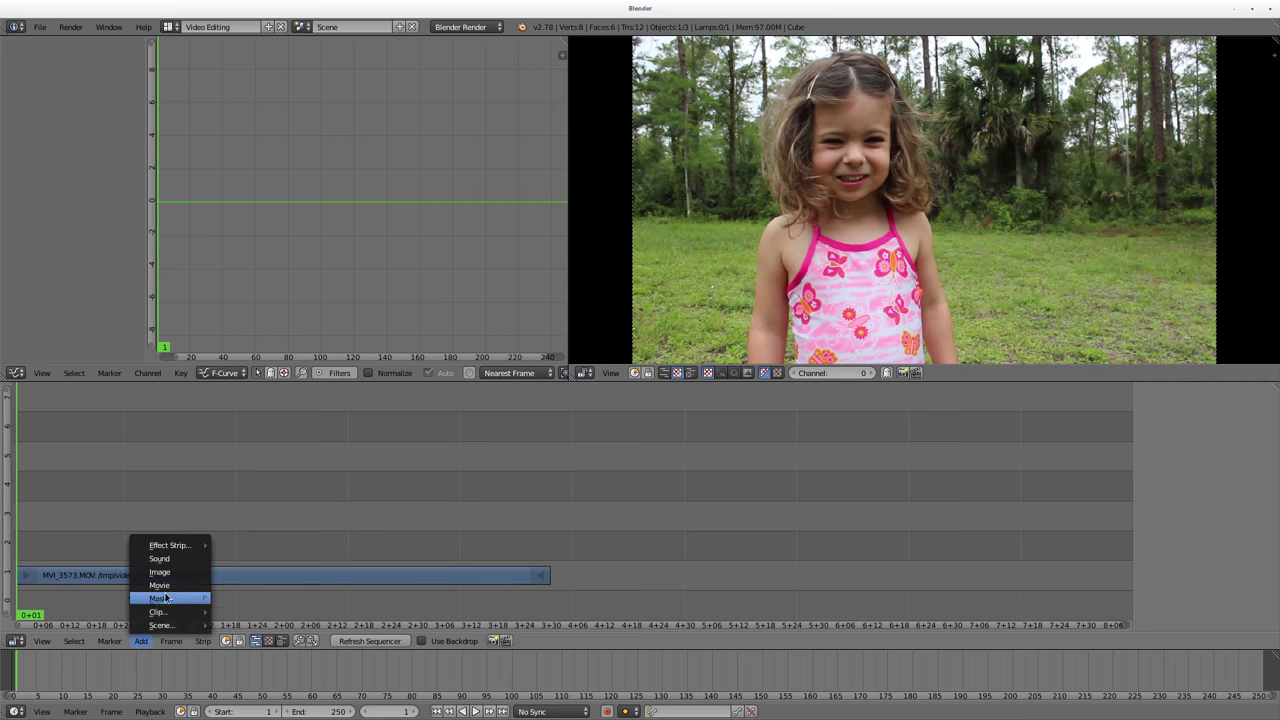
{"action": "left_click", "coordinate": [155, 594]}
{"action": "left_click", "coordinate": [192, 120]}
{"action": "left_click", "coordinate": [226, 45]}
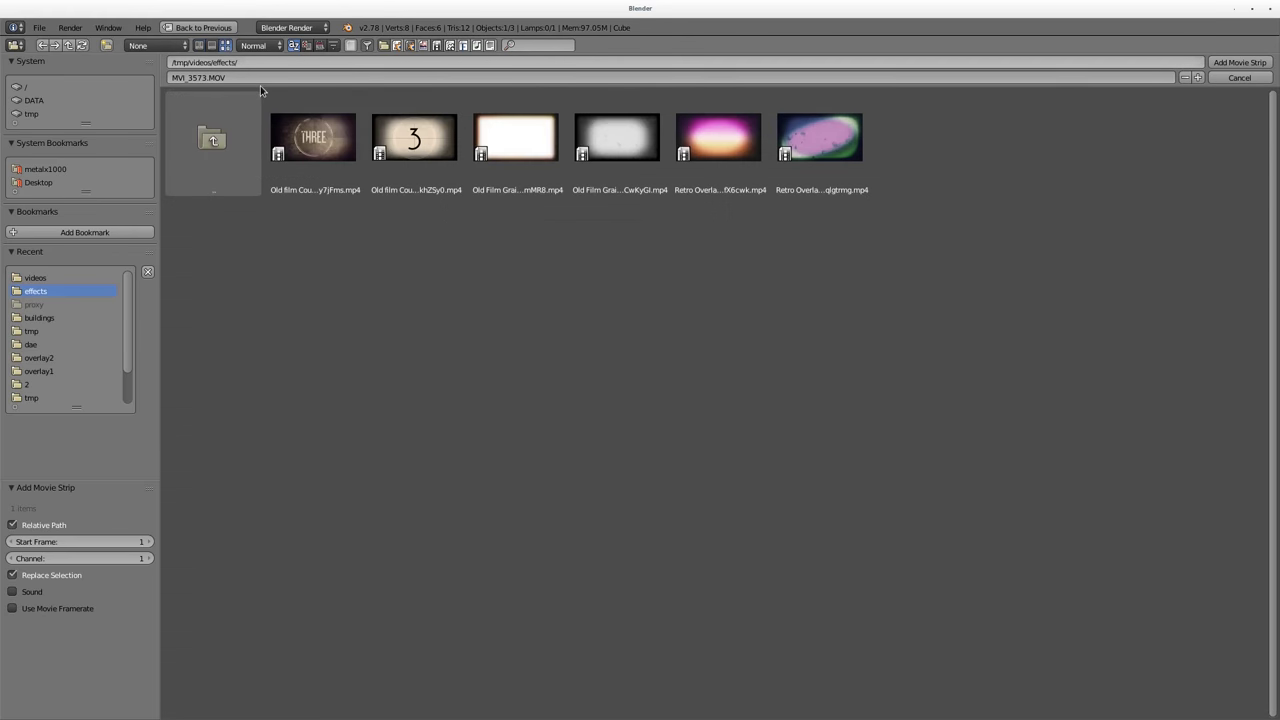
{"action": "left_click", "coordinate": [606, 142]}
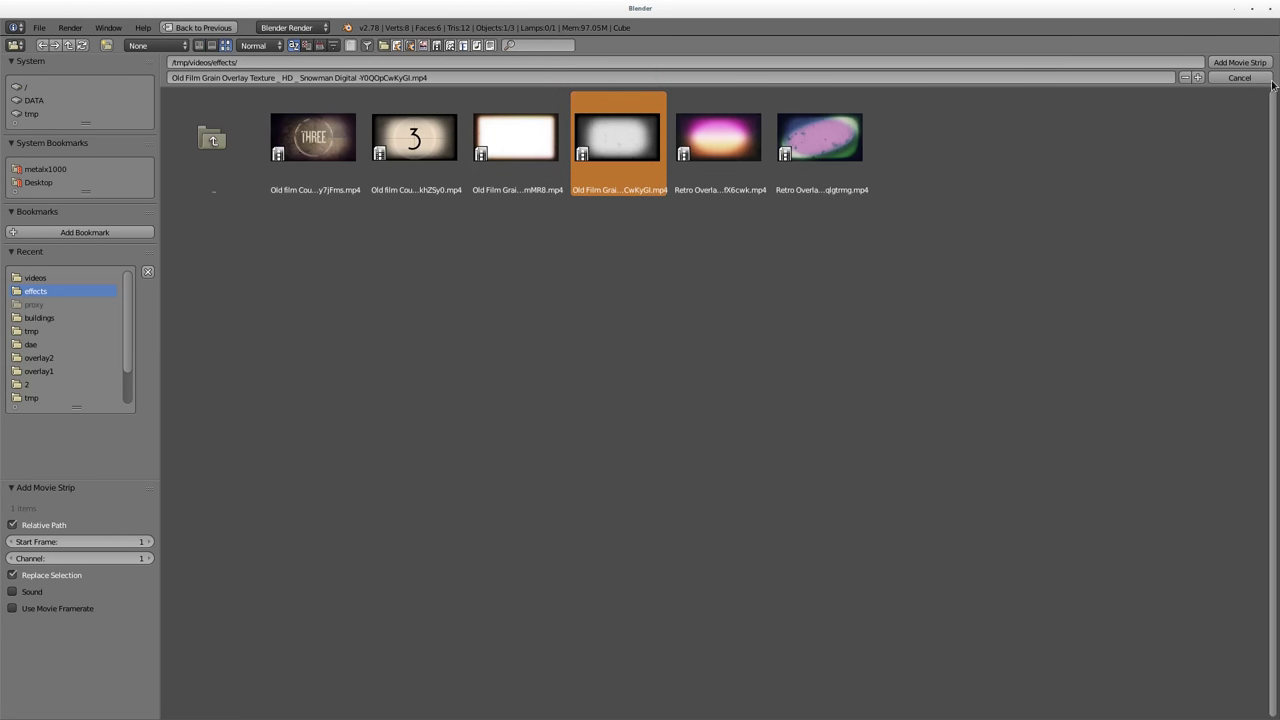
{"action": "left_click", "coordinate": [1240, 62]}
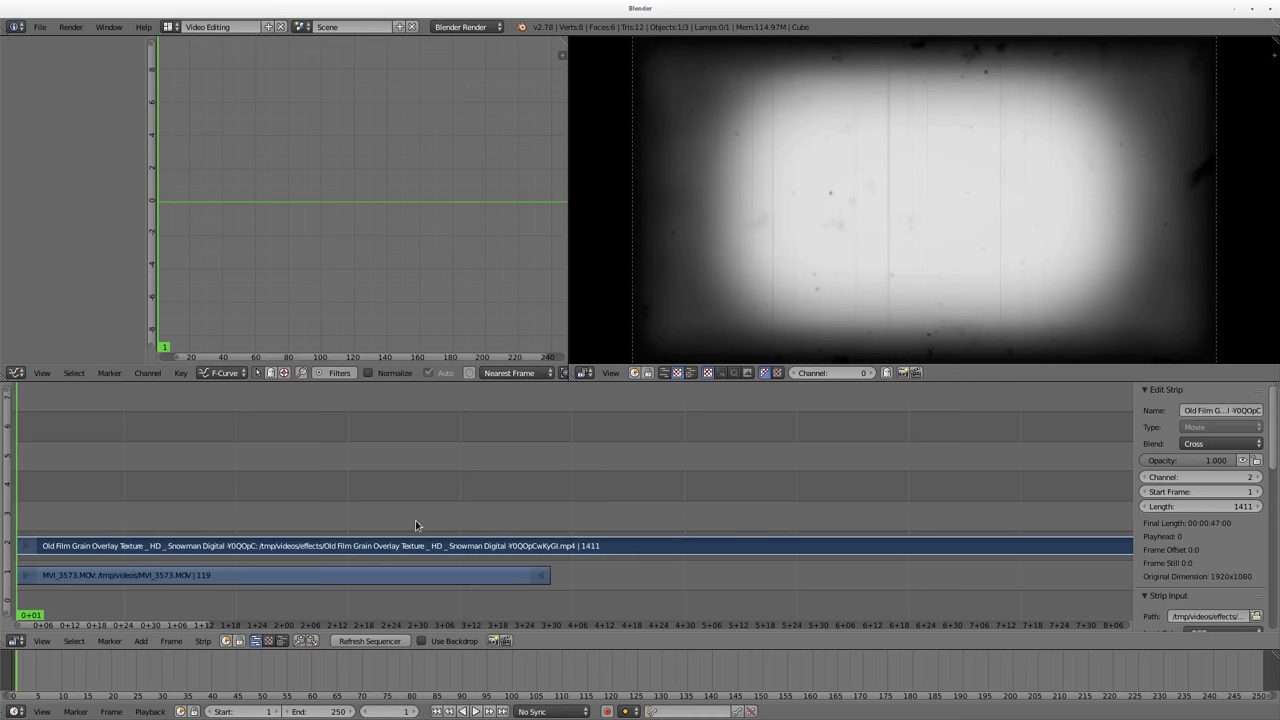
Step: Set the Old Film Grain overlay strip's Length to 119 and play it back
{"action": "left_click", "coordinate": [288, 515]}
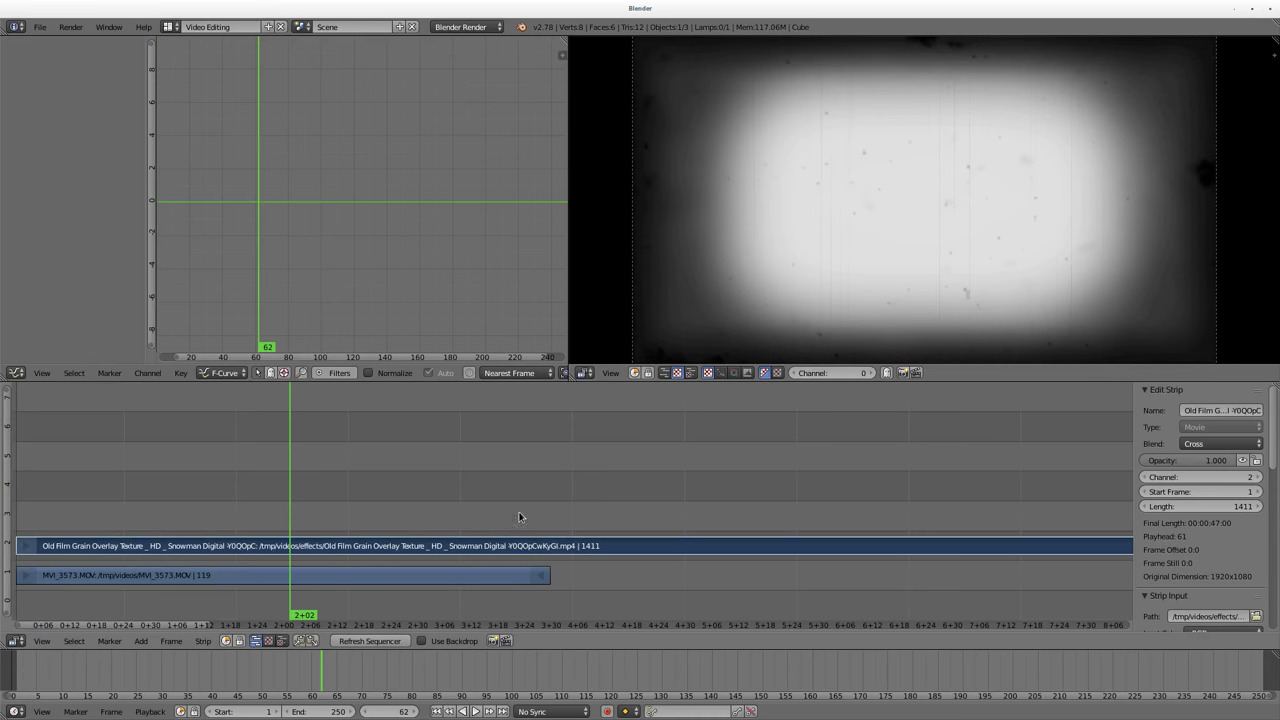
{"action": "right_click", "coordinate": [429, 570]}
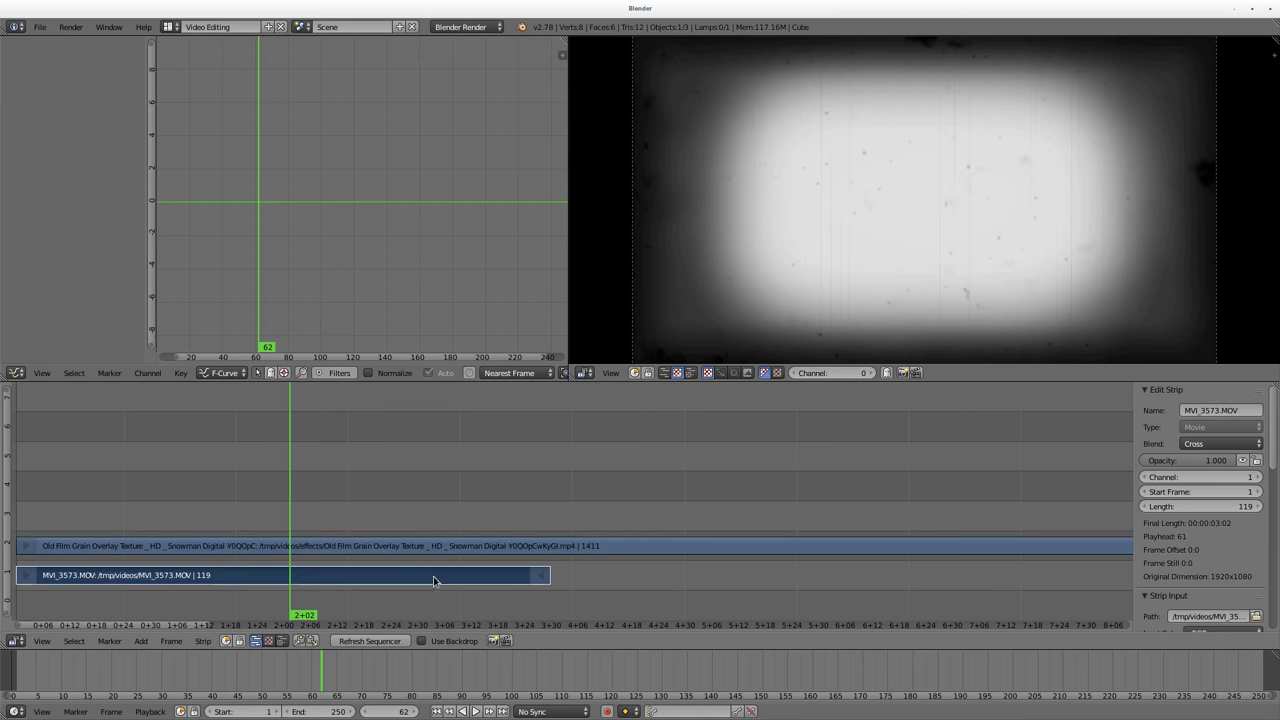
{"action": "right_click", "coordinate": [436, 546]}
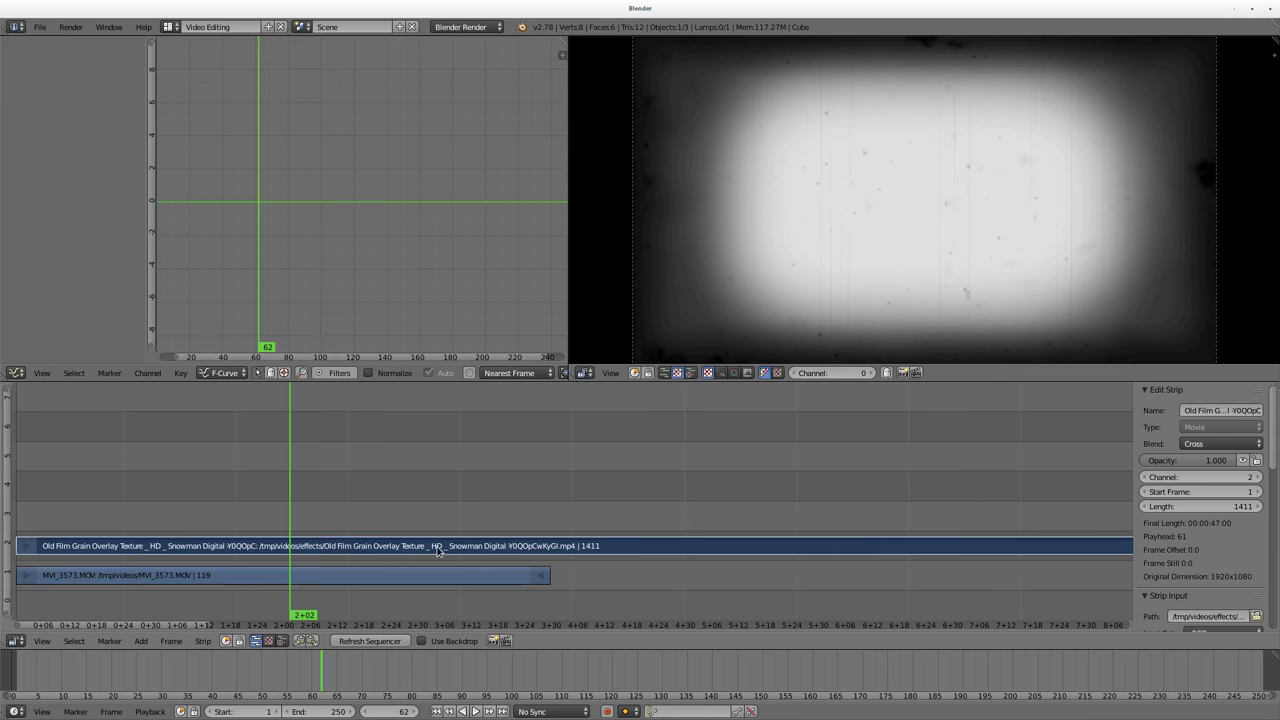
{"action": "left_click", "coordinate": [1230, 505]}
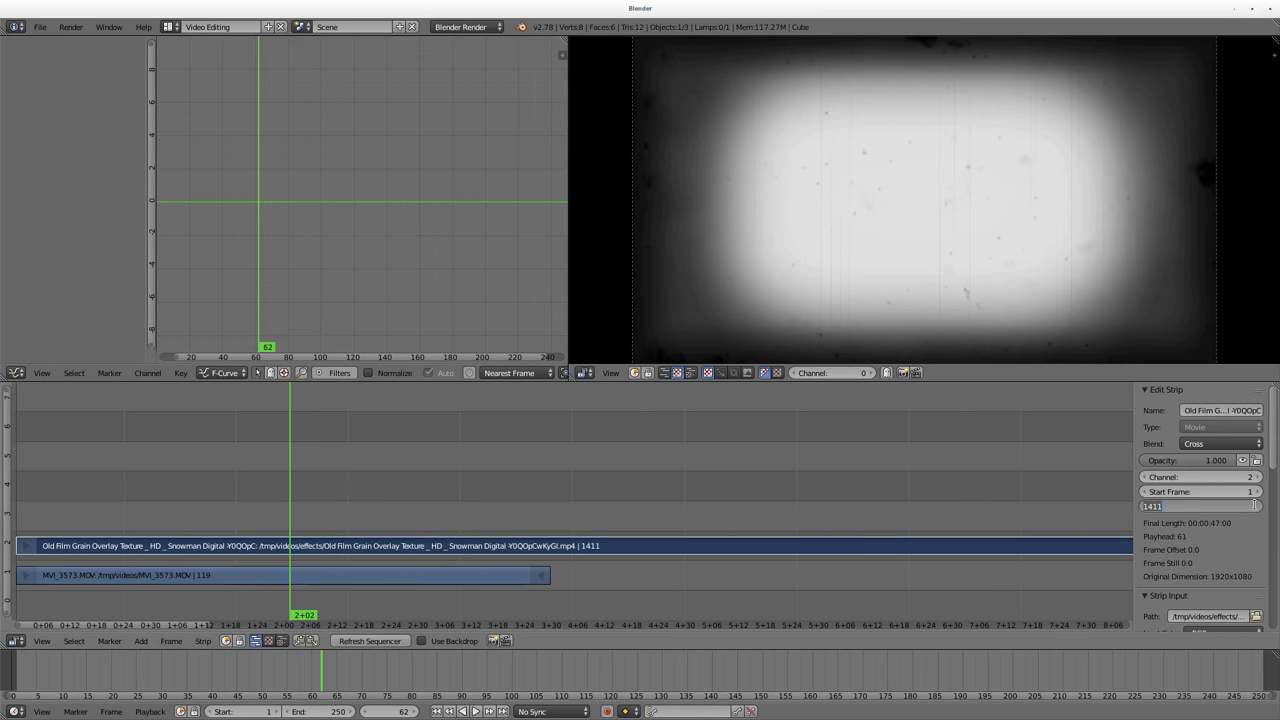
{"action": "key", "text": "BackSpace"}
{"action": "type", "text": "119"}
{"action": "key", "text": "Return"}
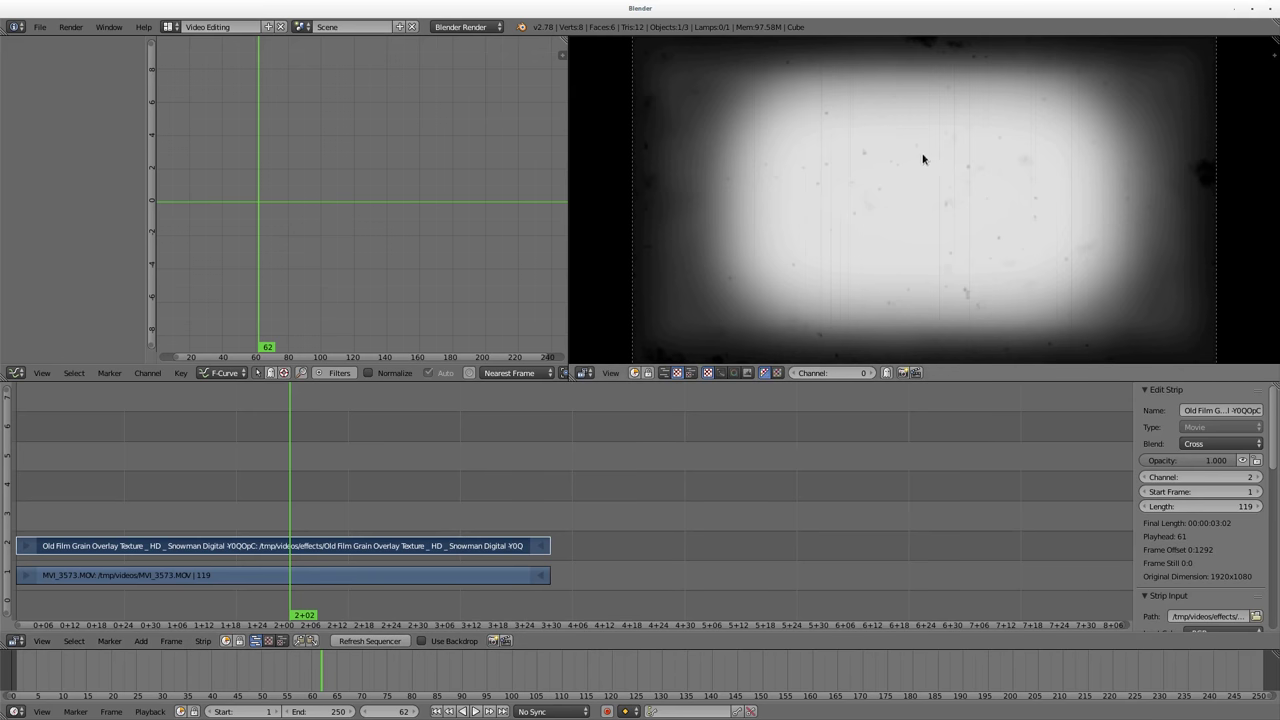
{"action": "key", "text": "alt+a"}
{"action": "key", "text": "alt+a"}
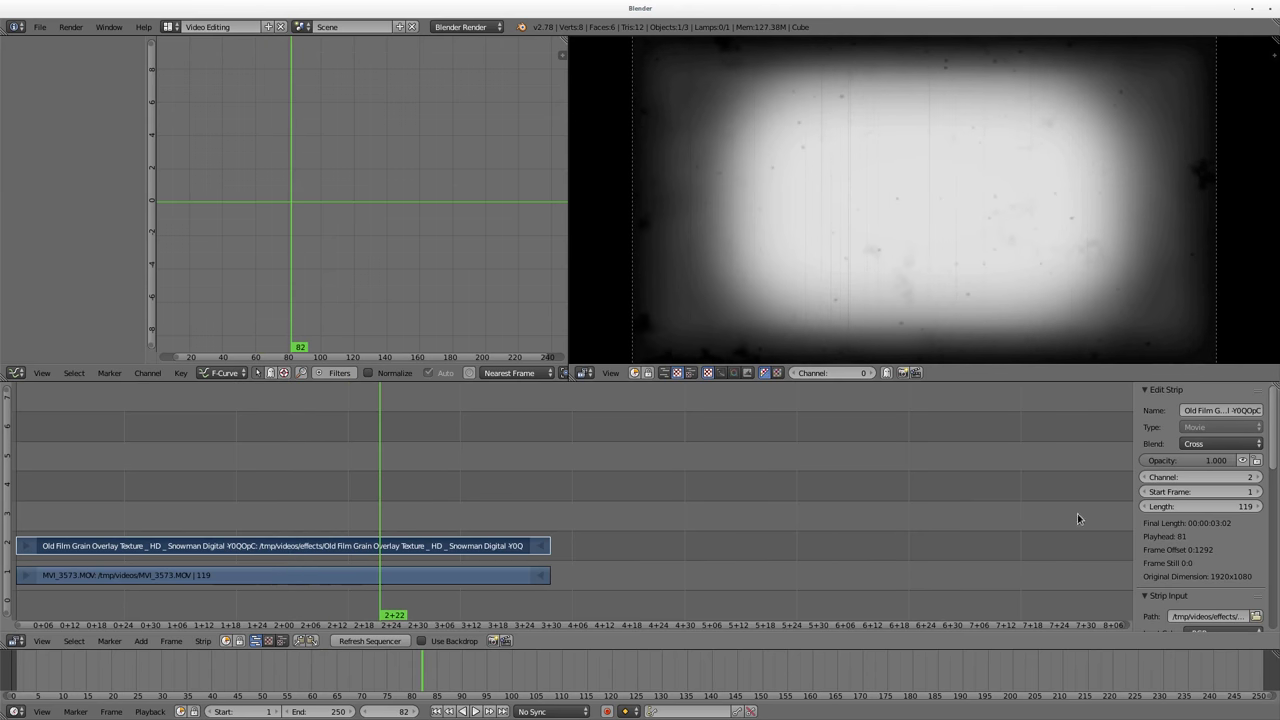
Step: Blend the Old Film Grain overlay with Multiply, then scrub and play to check it
{"action": "left_click", "coordinate": [1230, 444]}
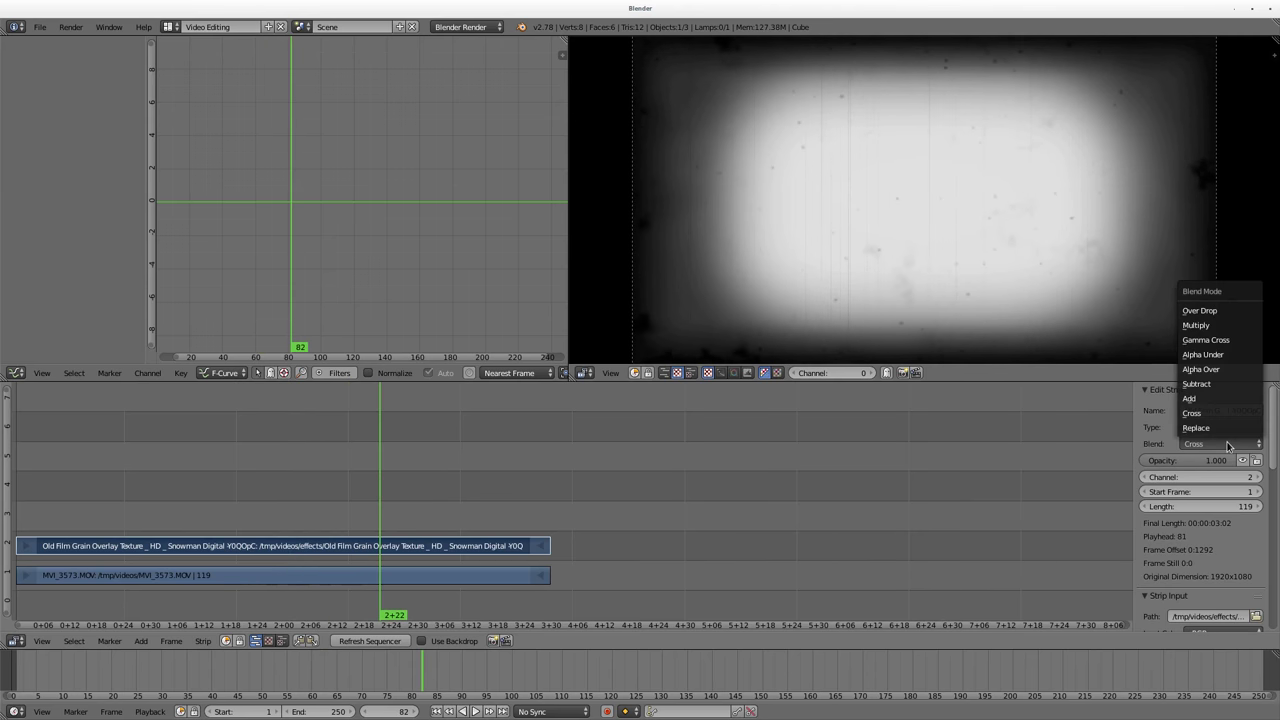
{"action": "left_click", "coordinate": [1219, 325]}
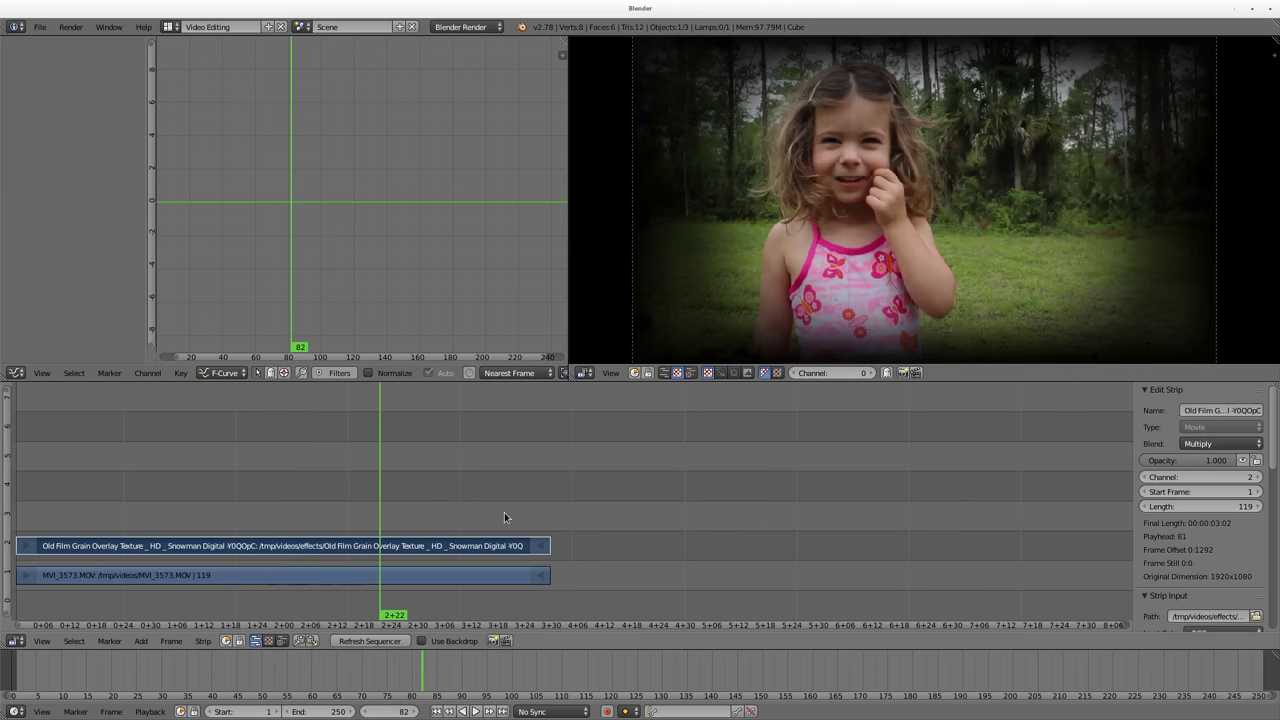
{"action": "left_click_drag", "start_coordinate": [140, 494], "coordinate": [208, 492]}
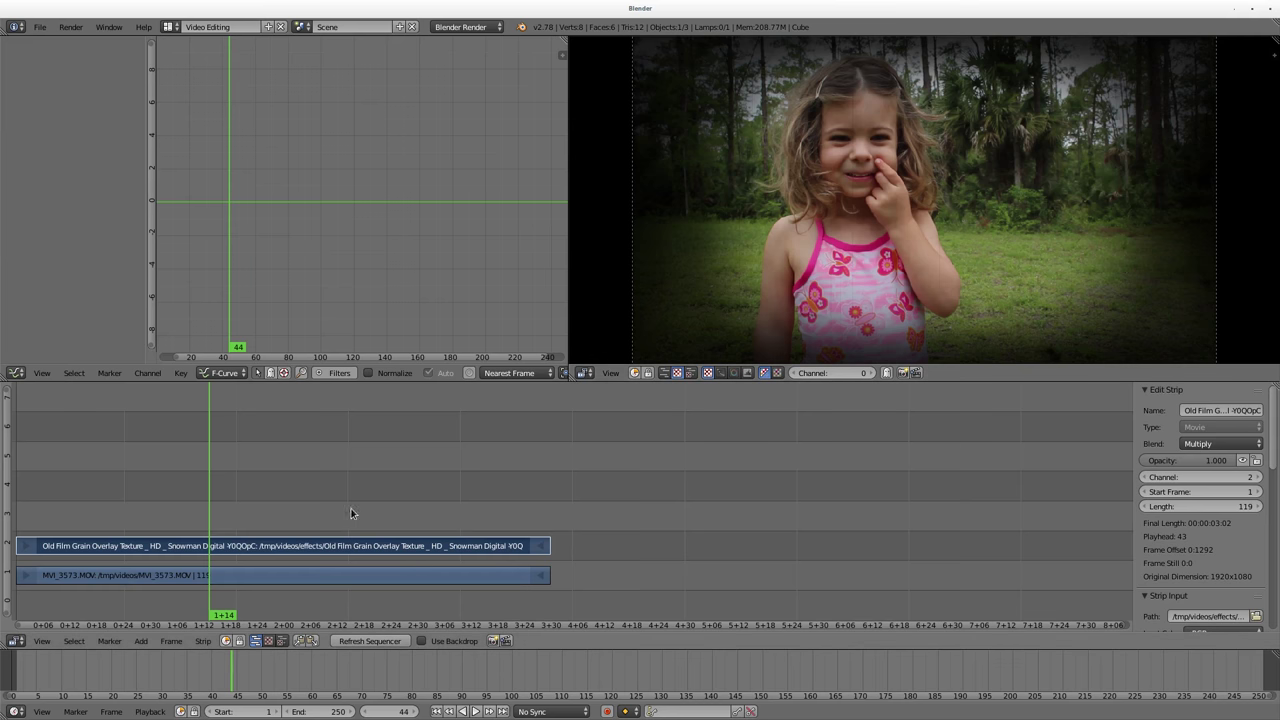
{"action": "left_click_drag", "start_coordinate": [351, 507], "coordinate": [497, 500]}
{"action": "key", "text": "alt+a"}
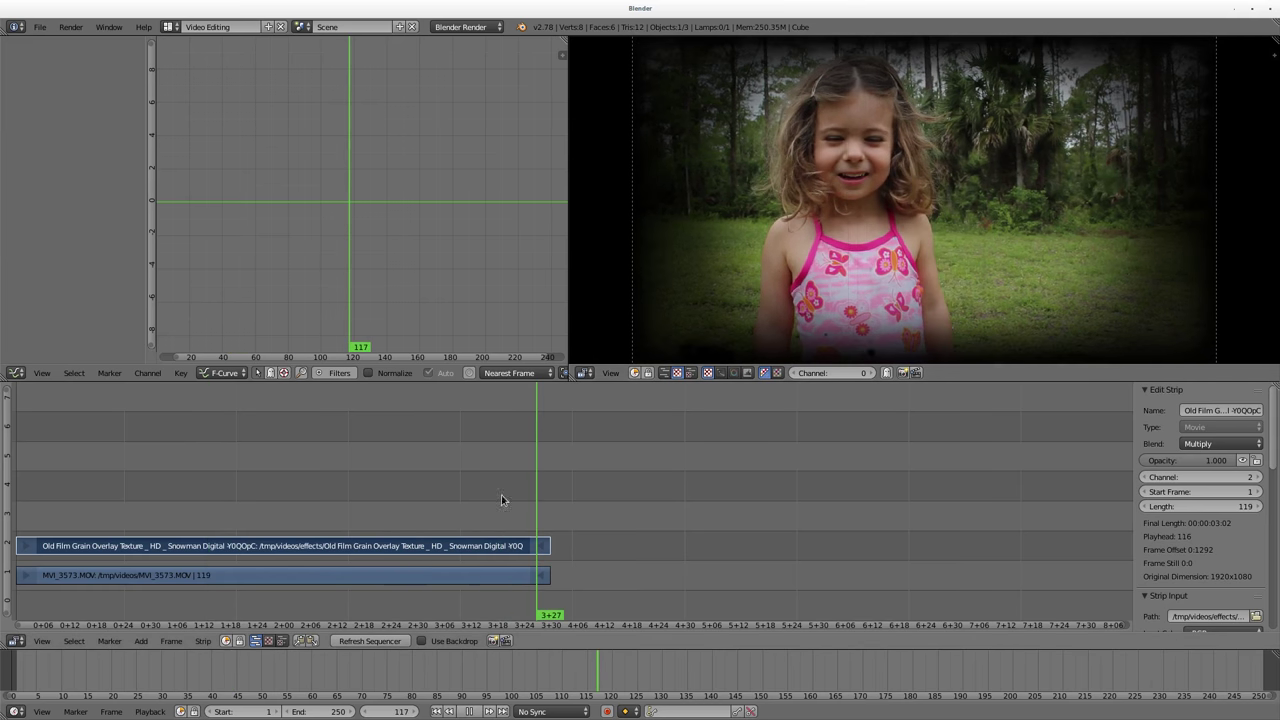
{"action": "left_click_drag", "start_coordinate": [403, 503], "coordinate": [326, 505]}
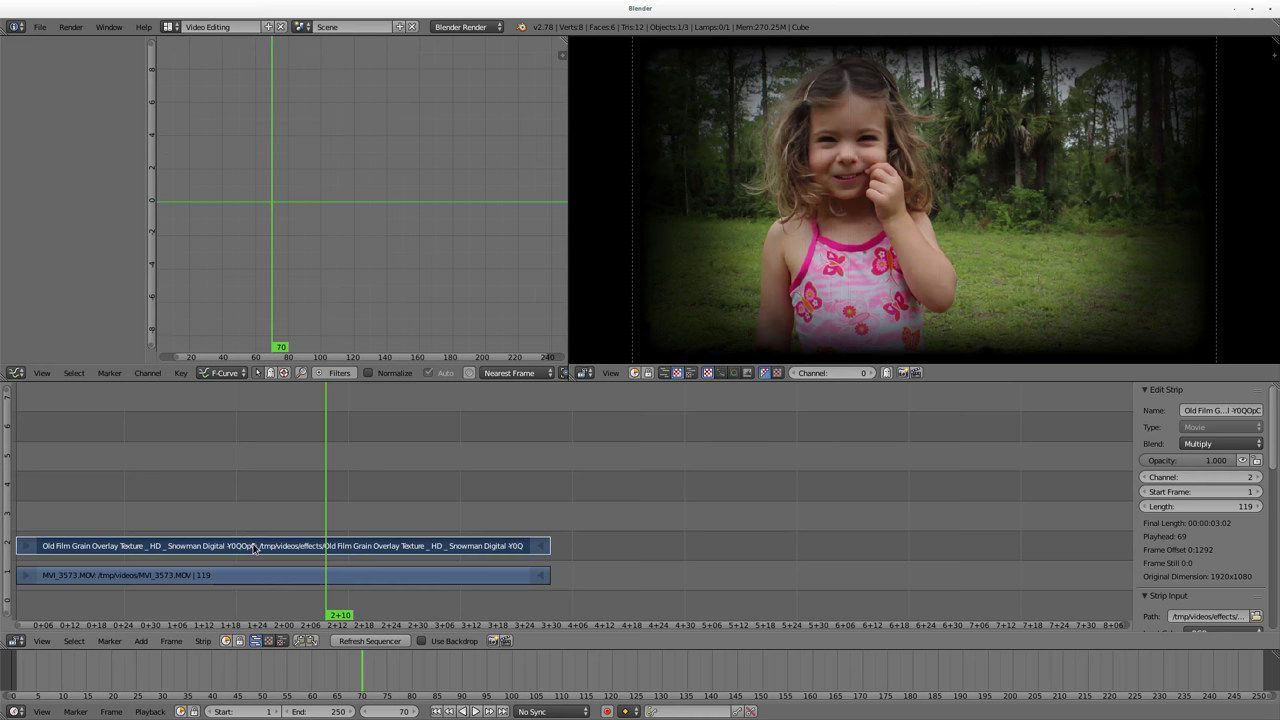
Step: Set the MVI_3573.MOV strip's Saturation to 0 and step through frames around 51
{"action": "right_click", "coordinate": [288, 575]}
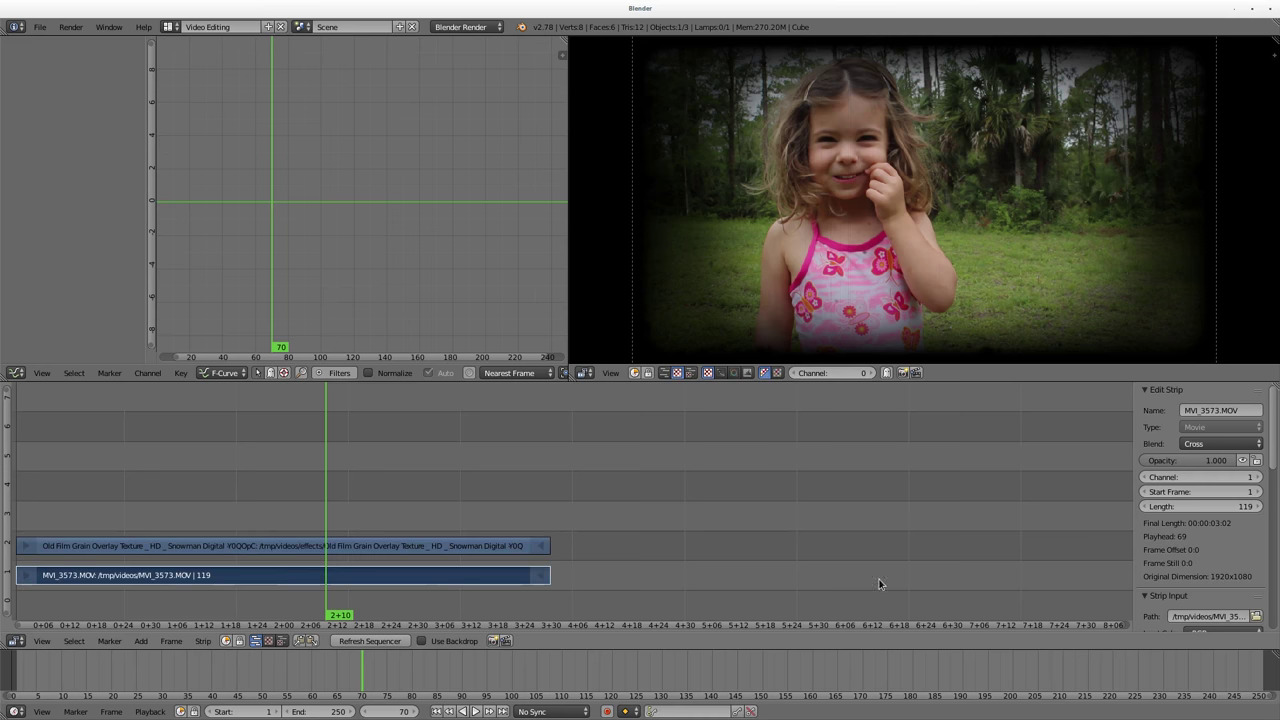
{"action": "scroll", "coordinate": [1223, 538], "scroll_direction": "down", "scroll_amount": 5}
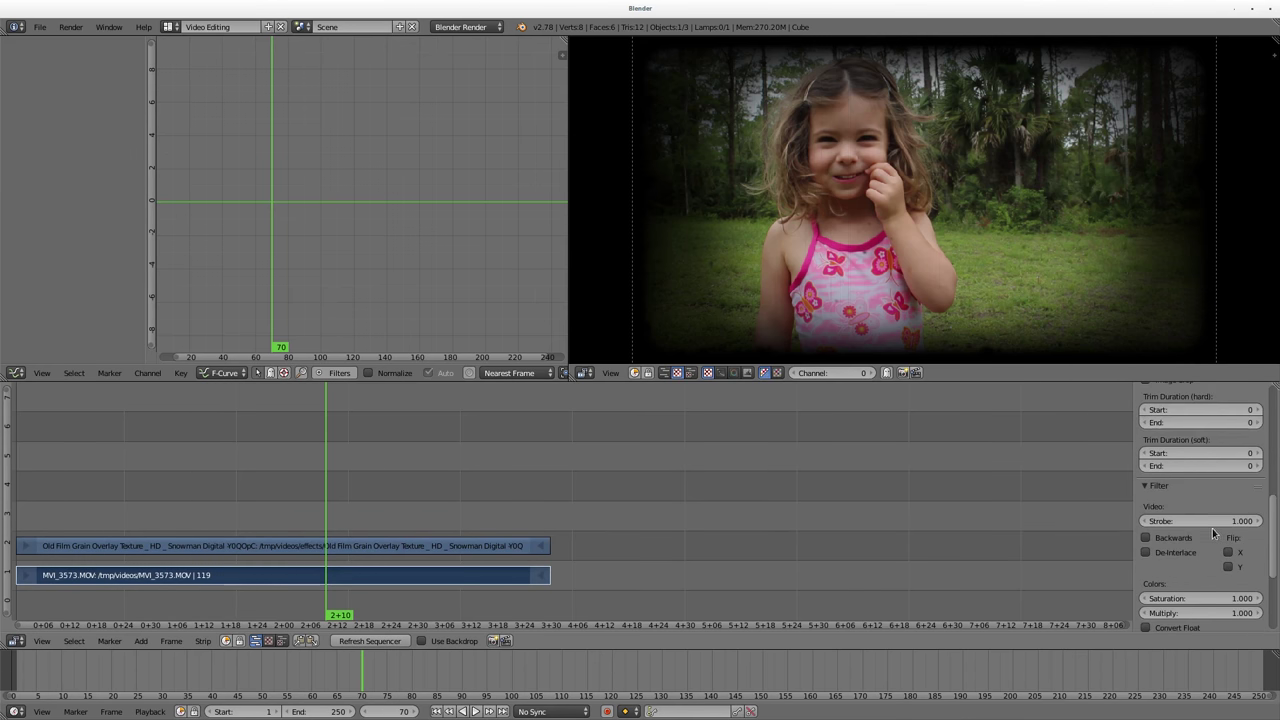
{"action": "scroll", "coordinate": [1212, 529], "scroll_direction": "down", "scroll_amount": 4}
{"action": "left_click", "coordinate": [1241, 491]}
{"action": "type", "text": "0"}
{"action": "key", "text": "Return"}
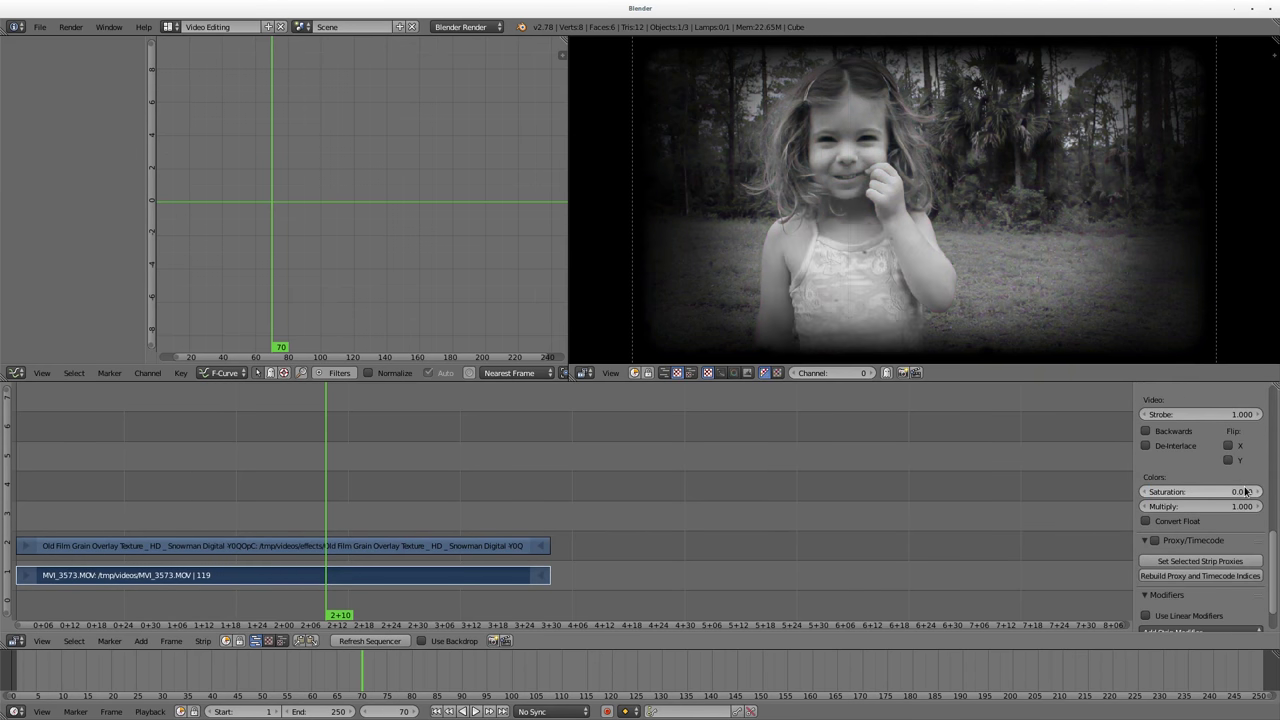
{"action": "left_click", "coordinate": [240, 491]}
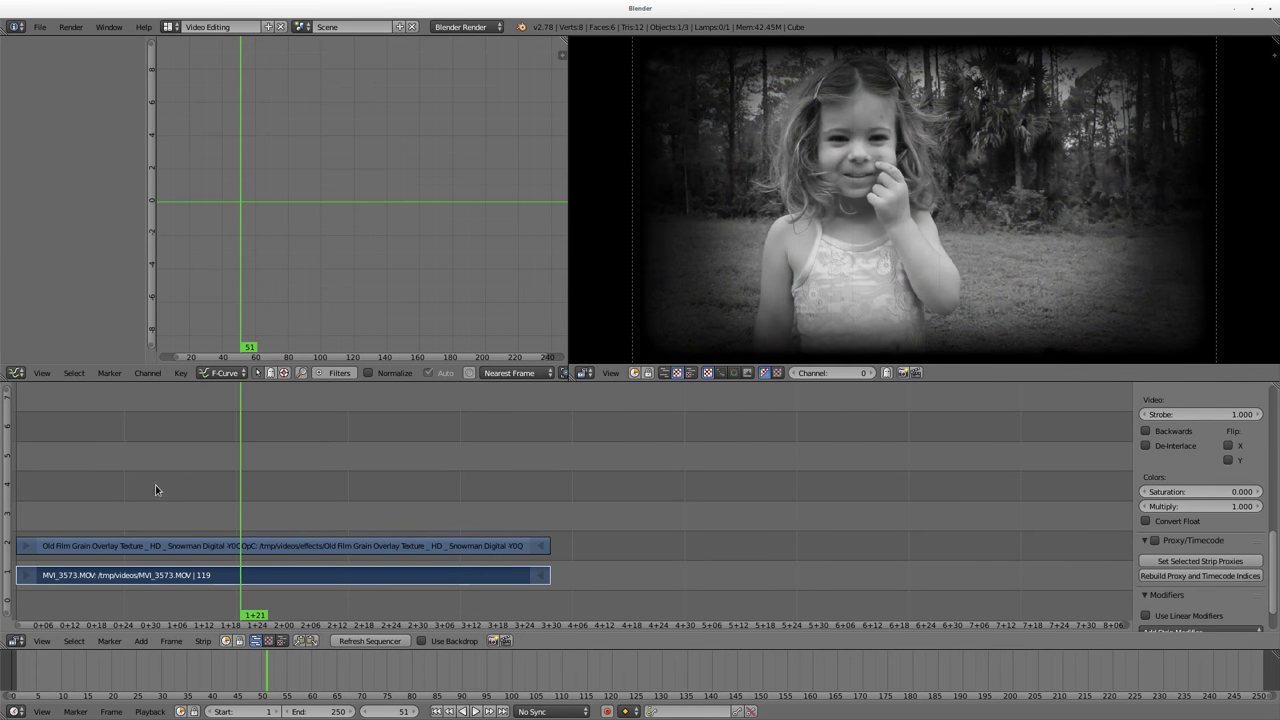
{"action": "key", "text": "Right"}
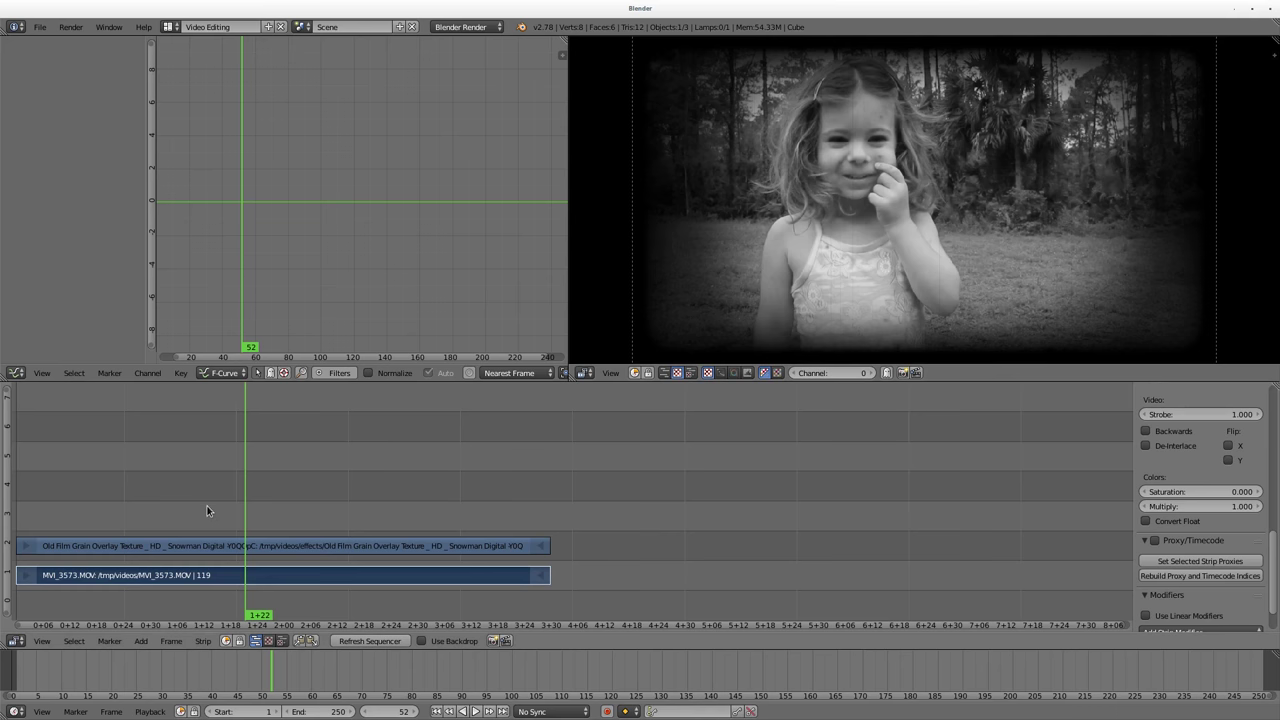
Step: During playback, raise the MVI_3573.MOV clip's Strobe to 3, then stop
{"action": "left_click", "coordinate": [173, 504]}
{"action": "key", "text": "alt+a"}
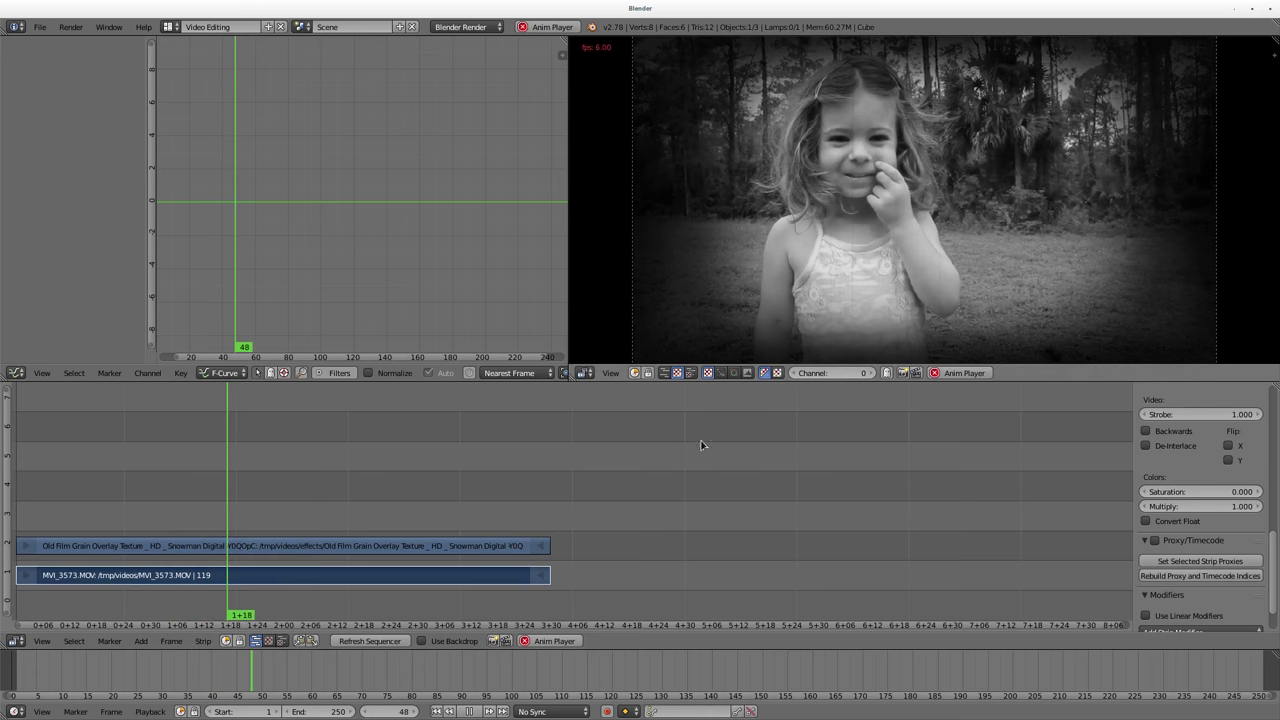
{"action": "scroll", "coordinate": [1192, 510], "scroll_direction": "up", "scroll_amount": 3}
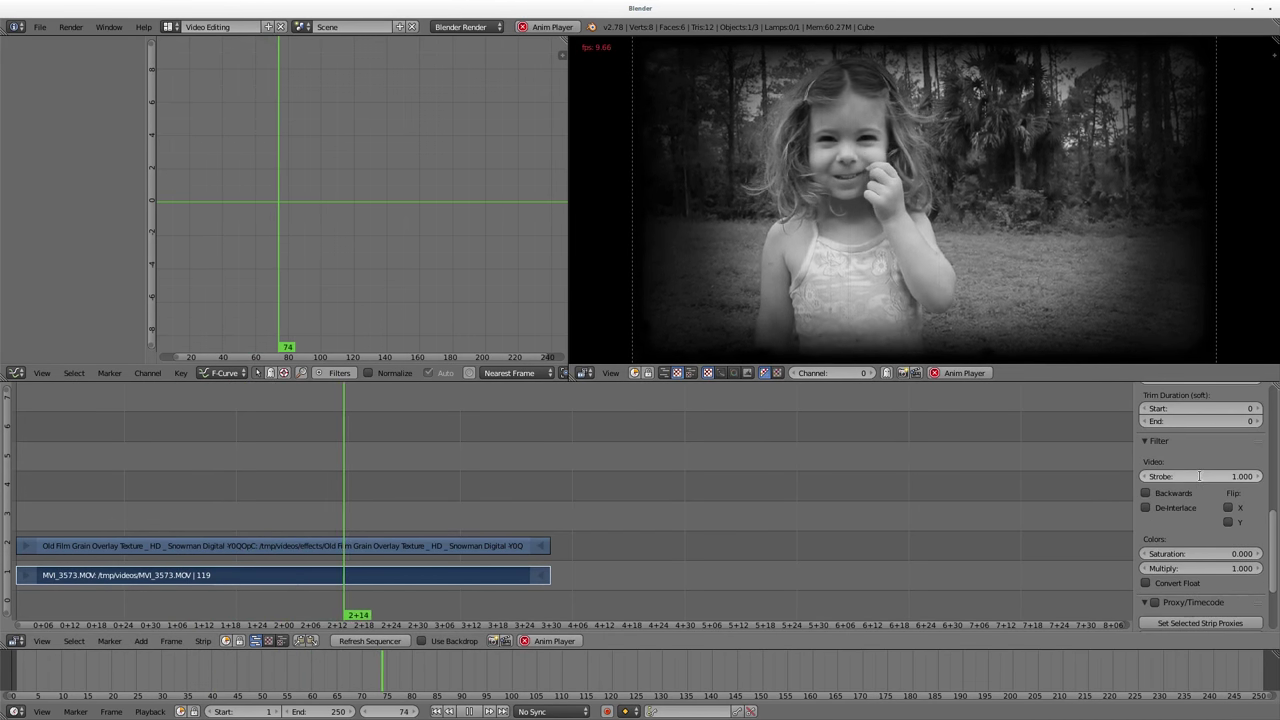
{"action": "left_click", "coordinate": [1210, 476]}
{"action": "type", "text": "3"}
{"action": "key", "text": "Return"}
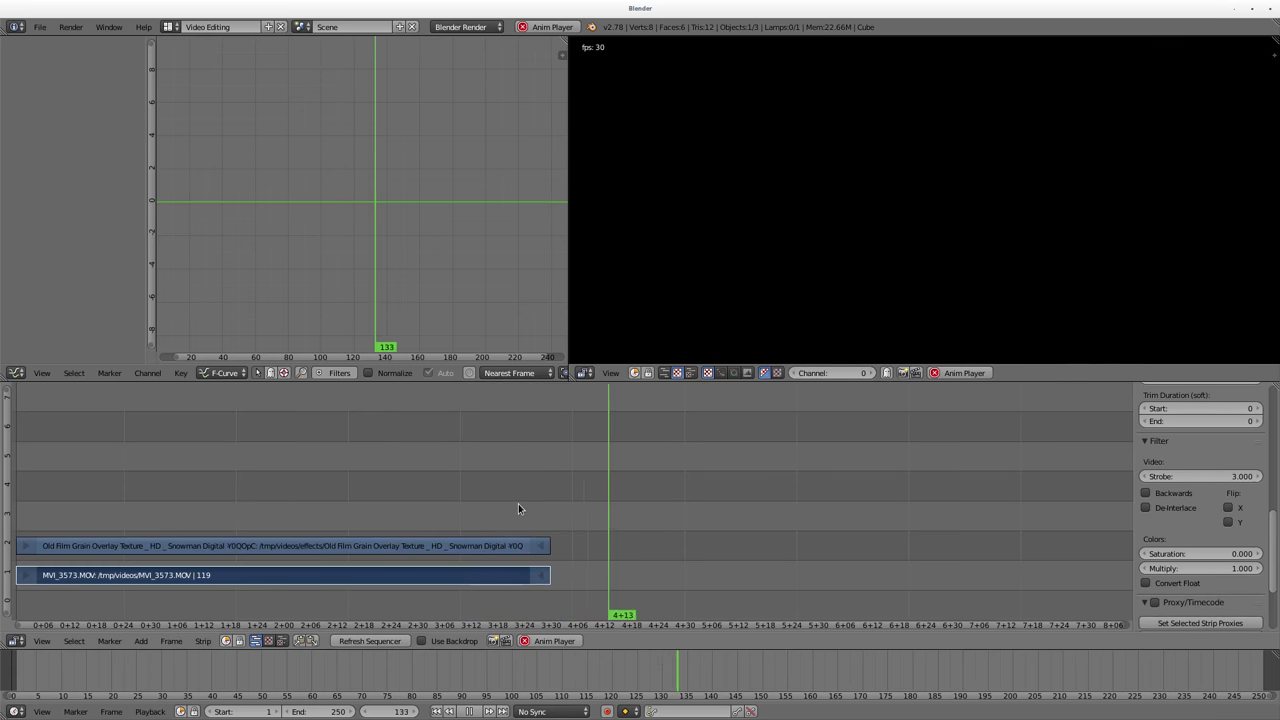
{"action": "key", "text": "space"}
{"action": "key", "text": "Escape"}
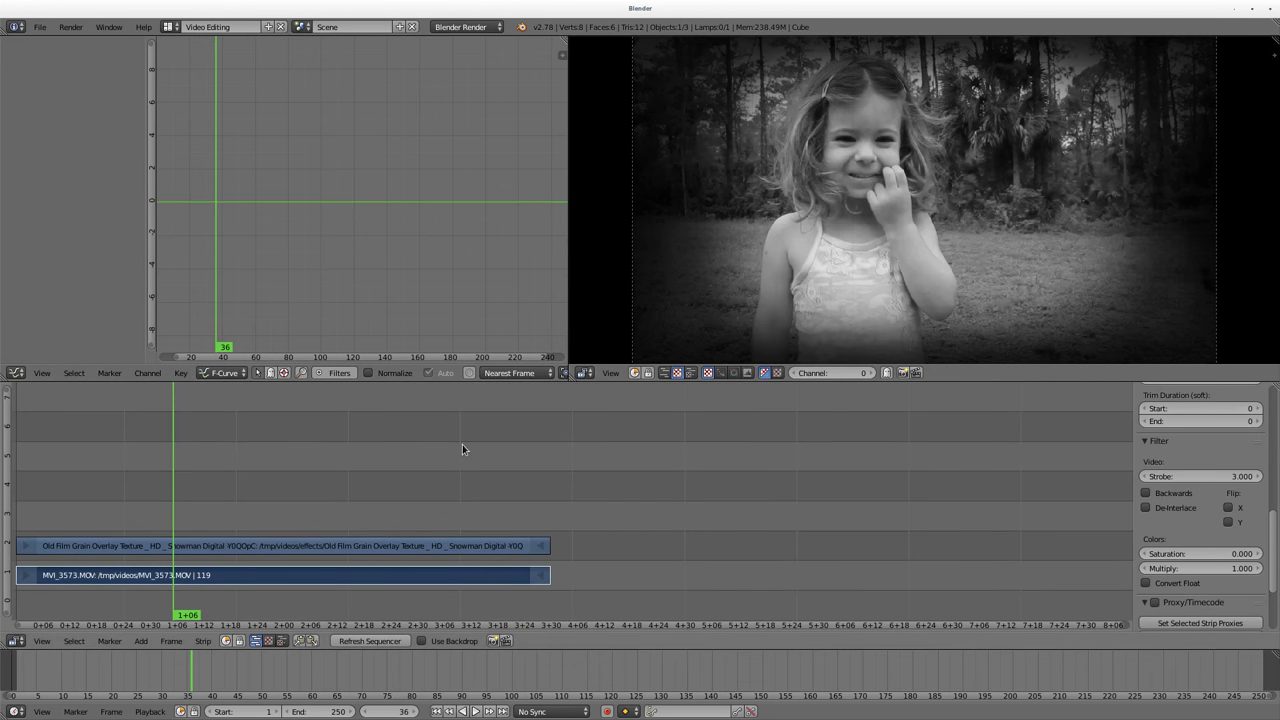
Step: View all strips, then erase the Old Film Grain overlay strip
{"action": "scroll", "coordinate": [1204, 453], "scroll_direction": "up", "scroll_amount": 10}
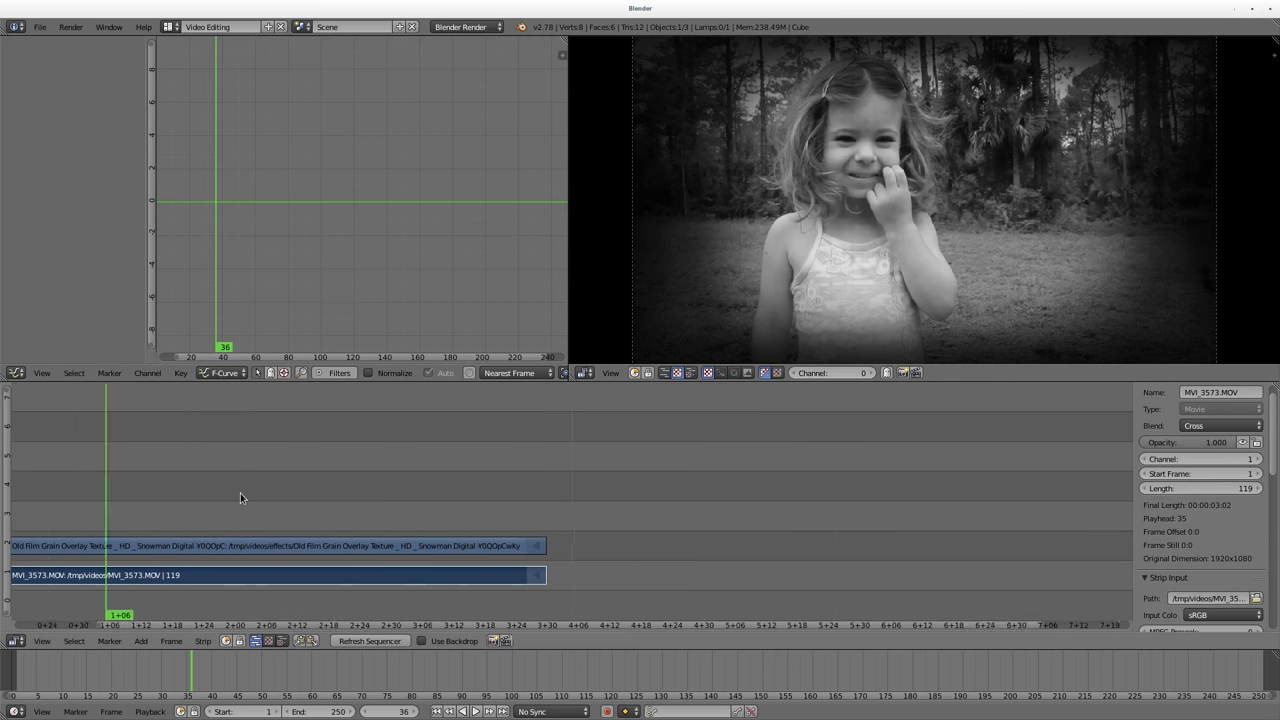
{"action": "key", "text": "Home"}
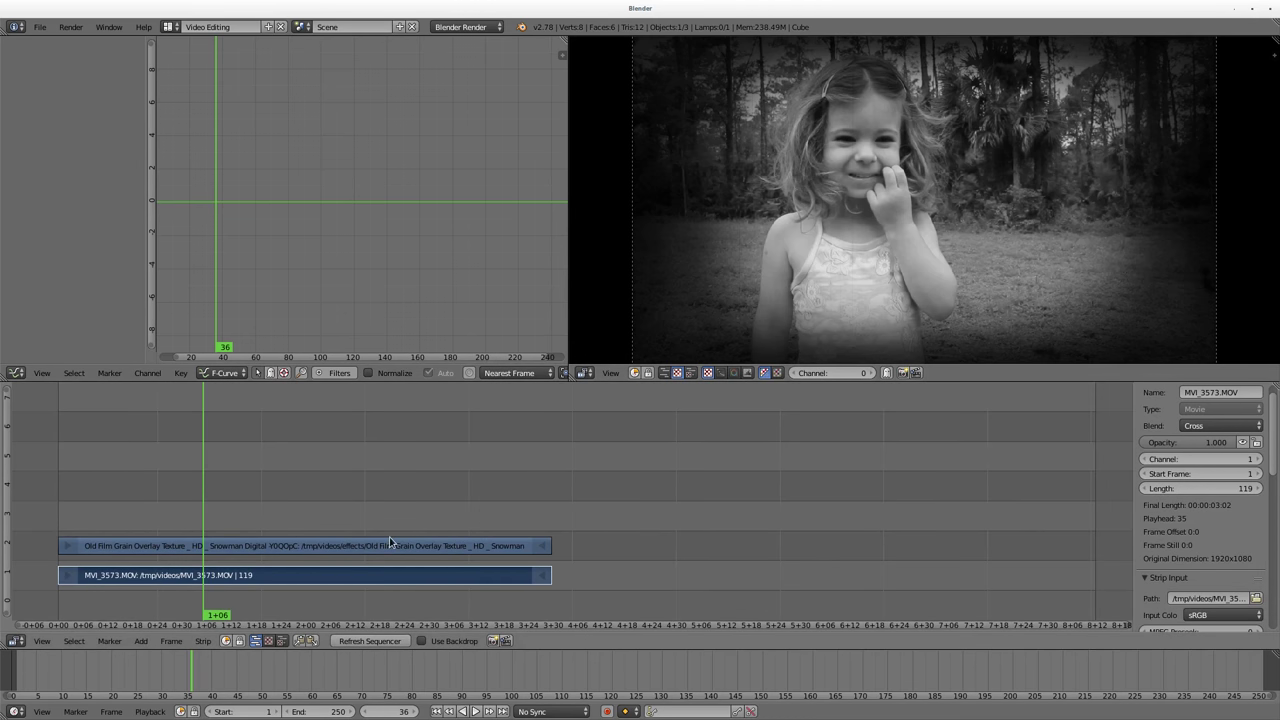
{"action": "key", "text": "Right"}
{"action": "key", "text": "Right"}
{"action": "key", "text": "Right"}
{"action": "key", "text": "alt+a"}
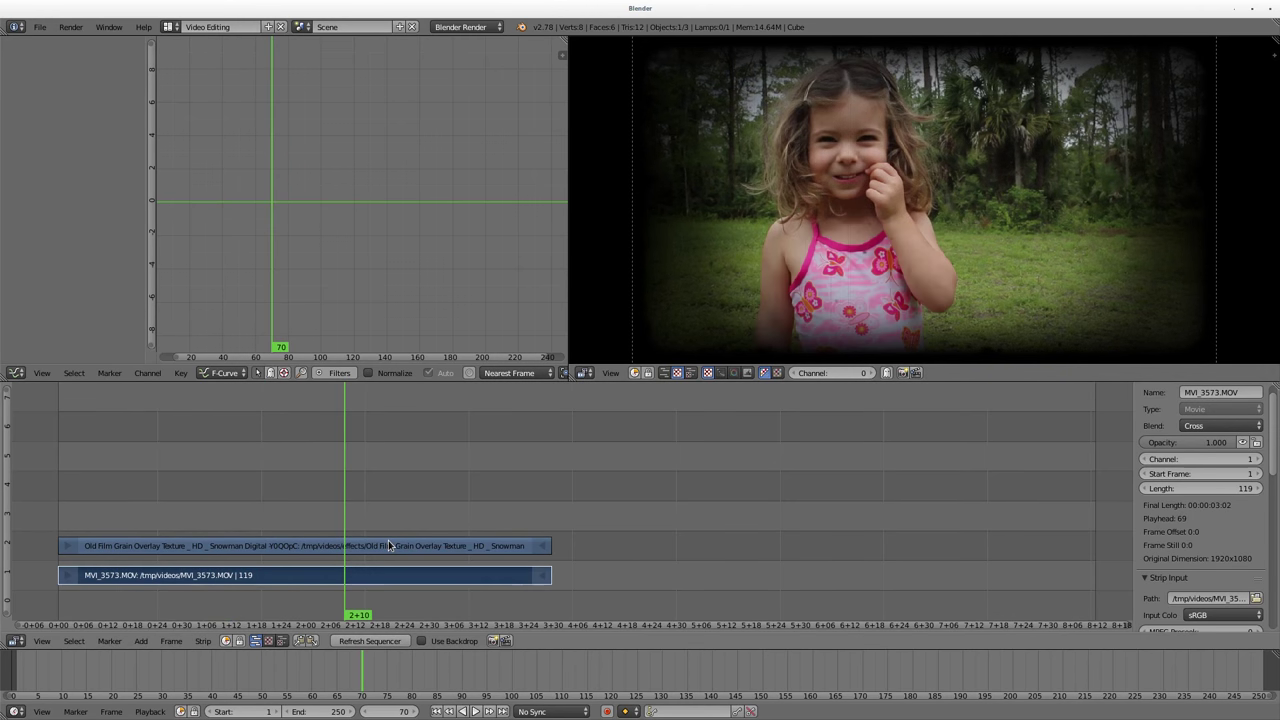
{"action": "right_click", "coordinate": [388, 545]}
{"action": "key", "text": "Escape"}
{"action": "key", "text": "x"}
{"action": "left_click", "coordinate": [388, 542]}
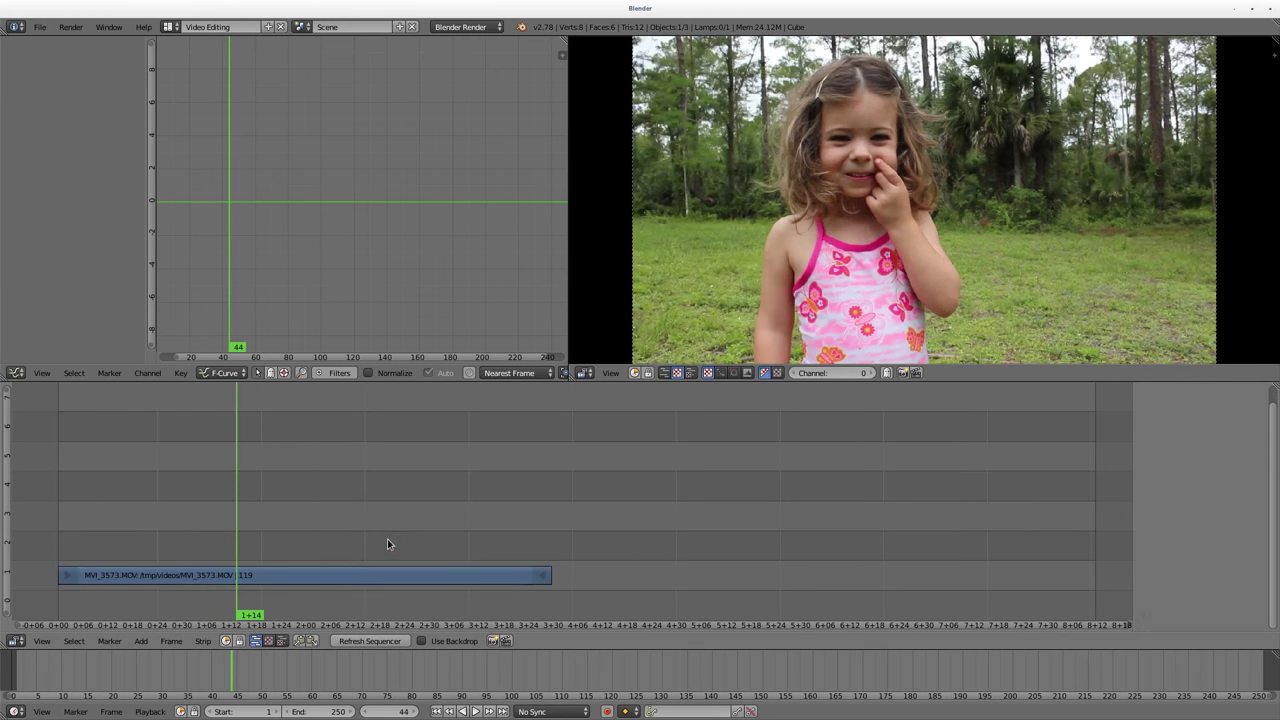
Step: From frame 1, add the pink Retro Overlay Texture Series 001 video as a movie strip
{"action": "key", "text": "shift+Left"}
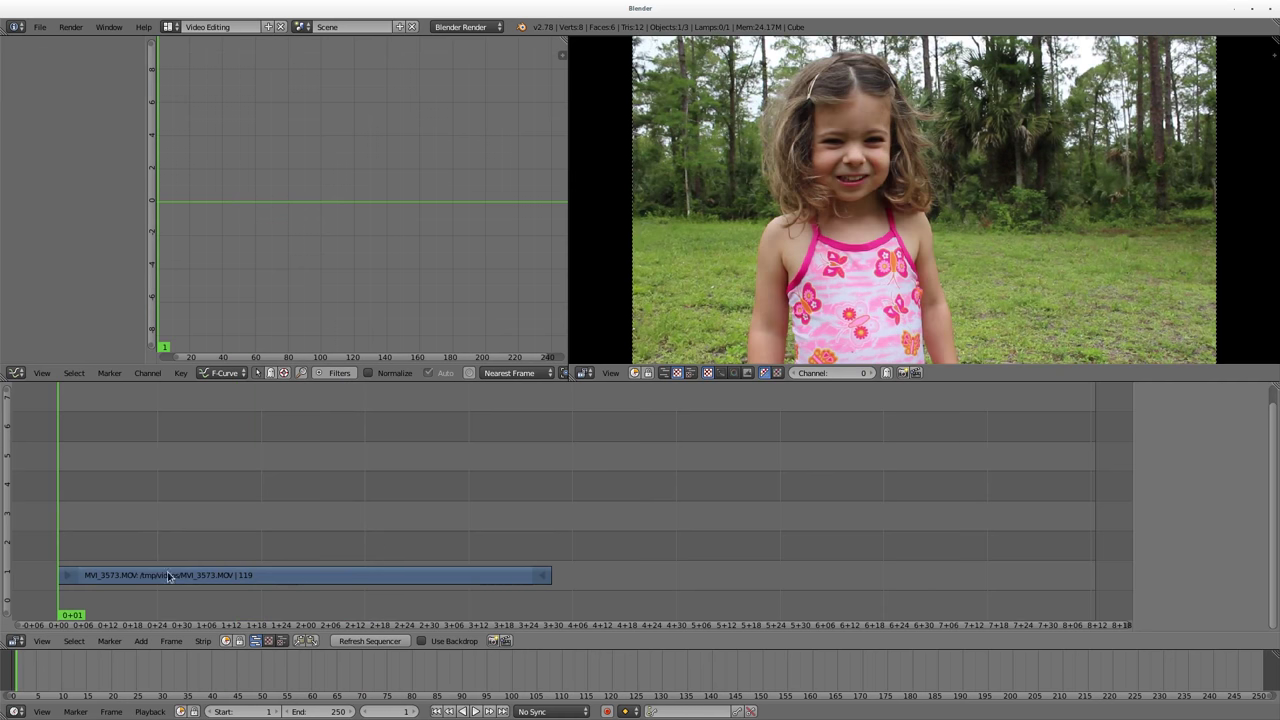
{"action": "left_click", "coordinate": [143, 645]}
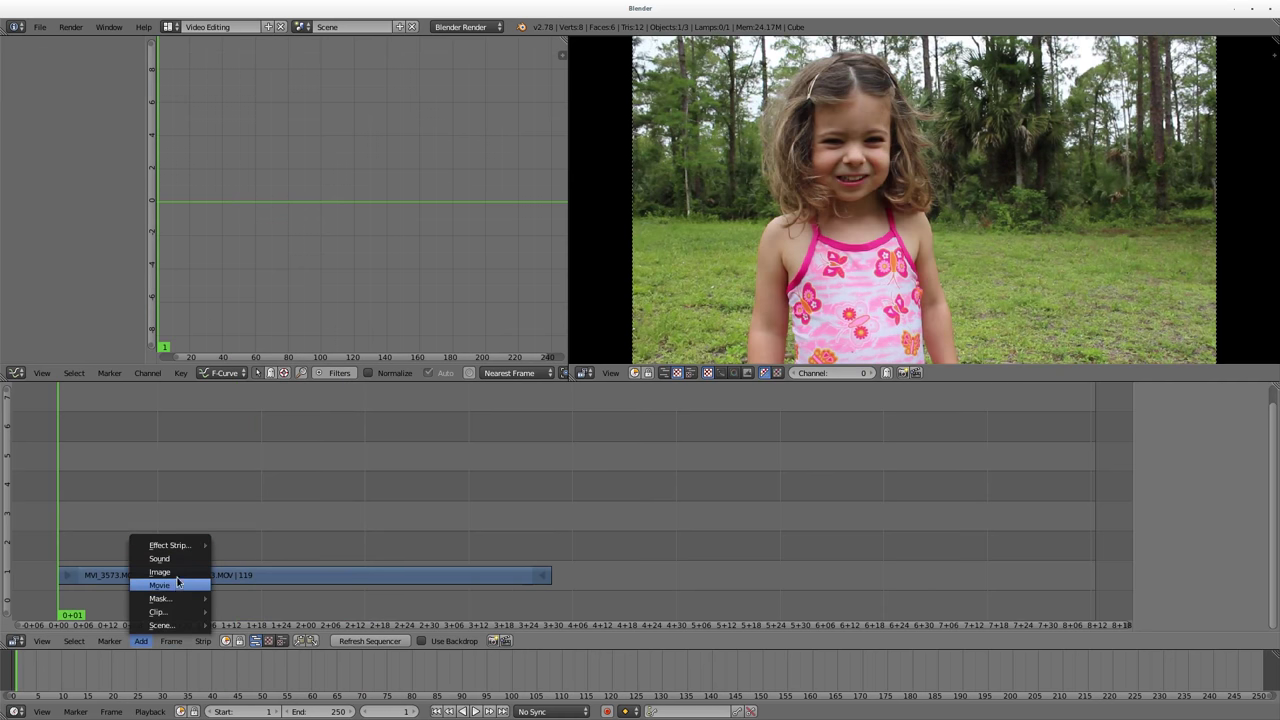
{"action": "left_click", "coordinate": [178, 581]}
{"action": "left_click", "coordinate": [225, 45]}
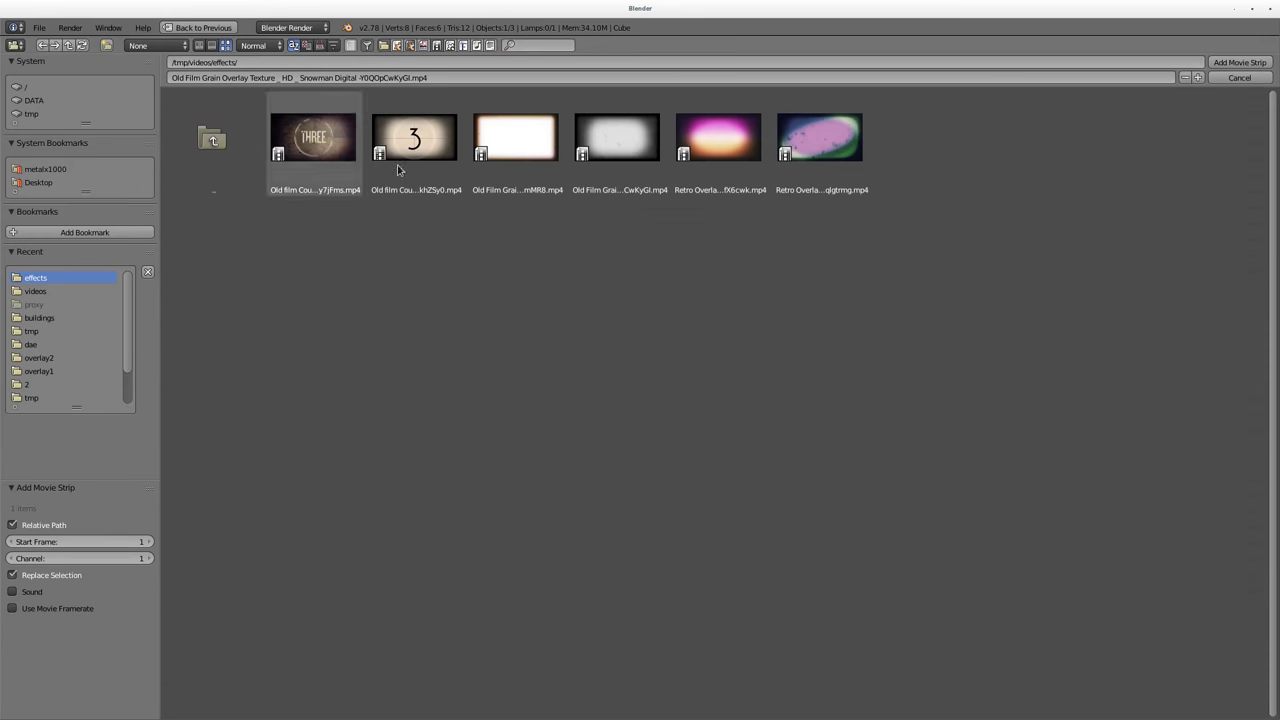
{"action": "left_click", "coordinate": [713, 143]}
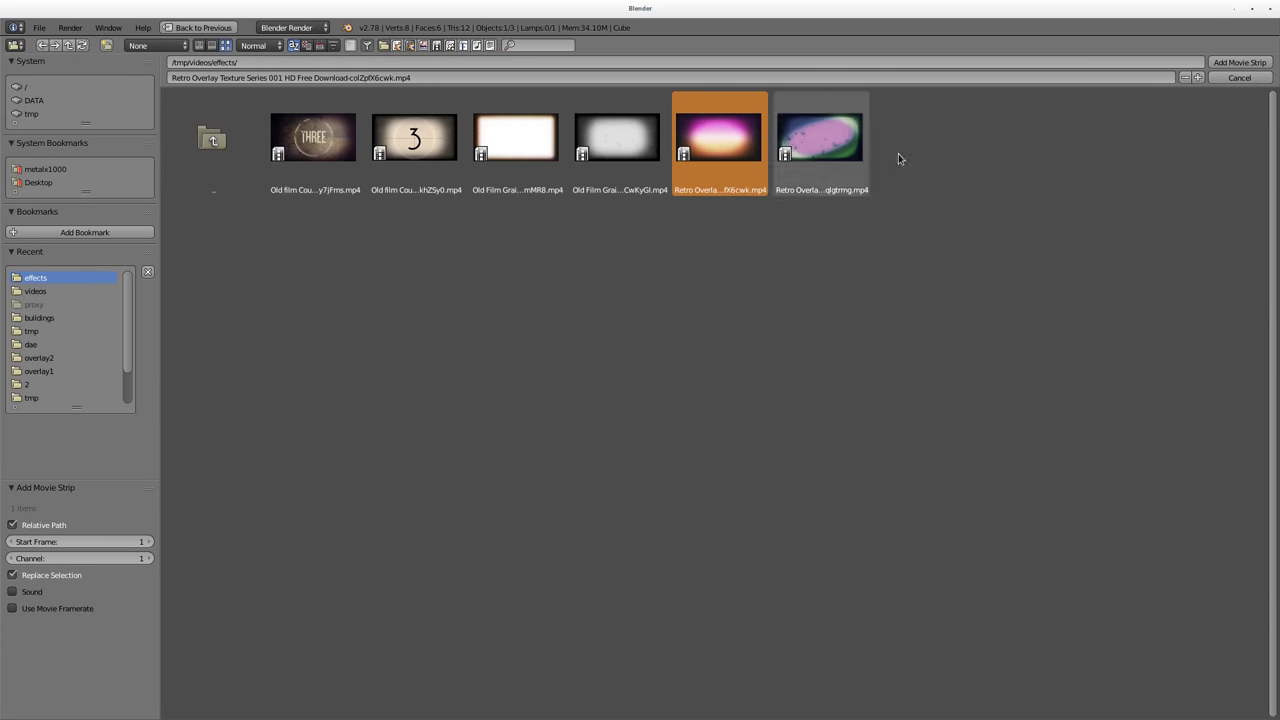
{"action": "left_click", "coordinate": [1240, 62]}
Step: At frame 78, try the Multiply and then the Subtract blend on the retro overlay strip
{"action": "left_click", "coordinate": [377, 495]}
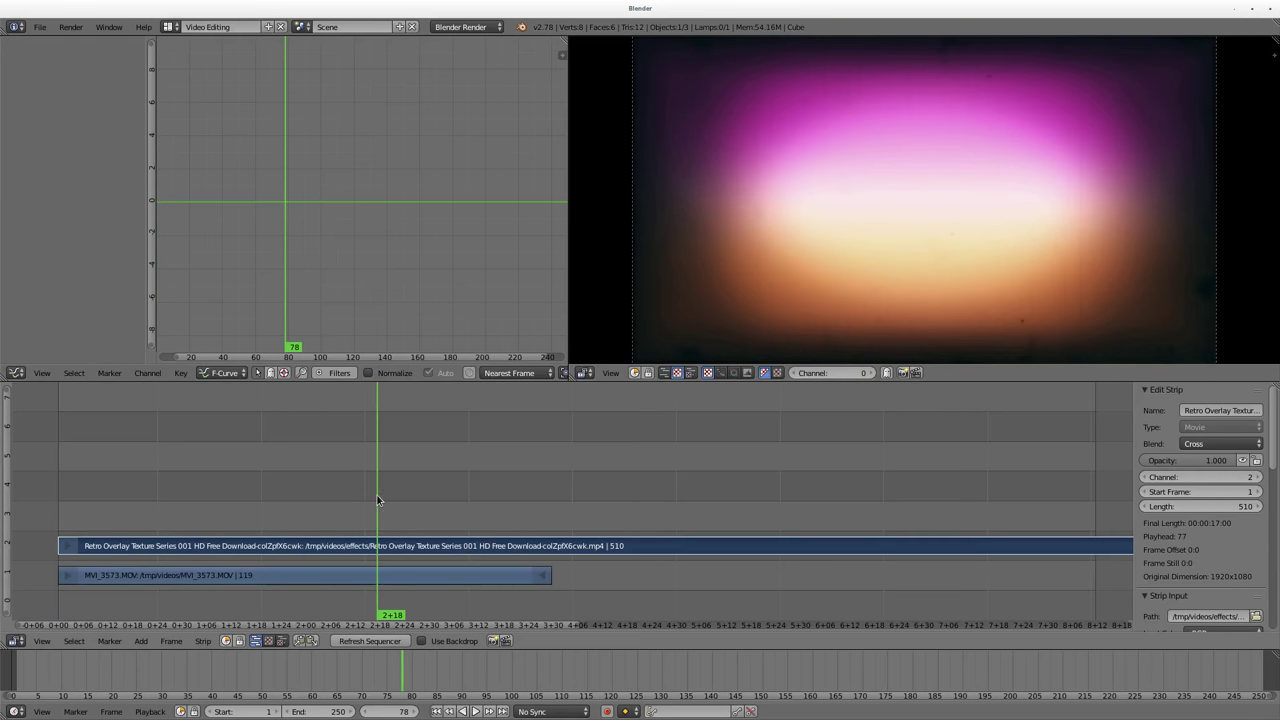
{"action": "left_click", "coordinate": [1215, 444]}
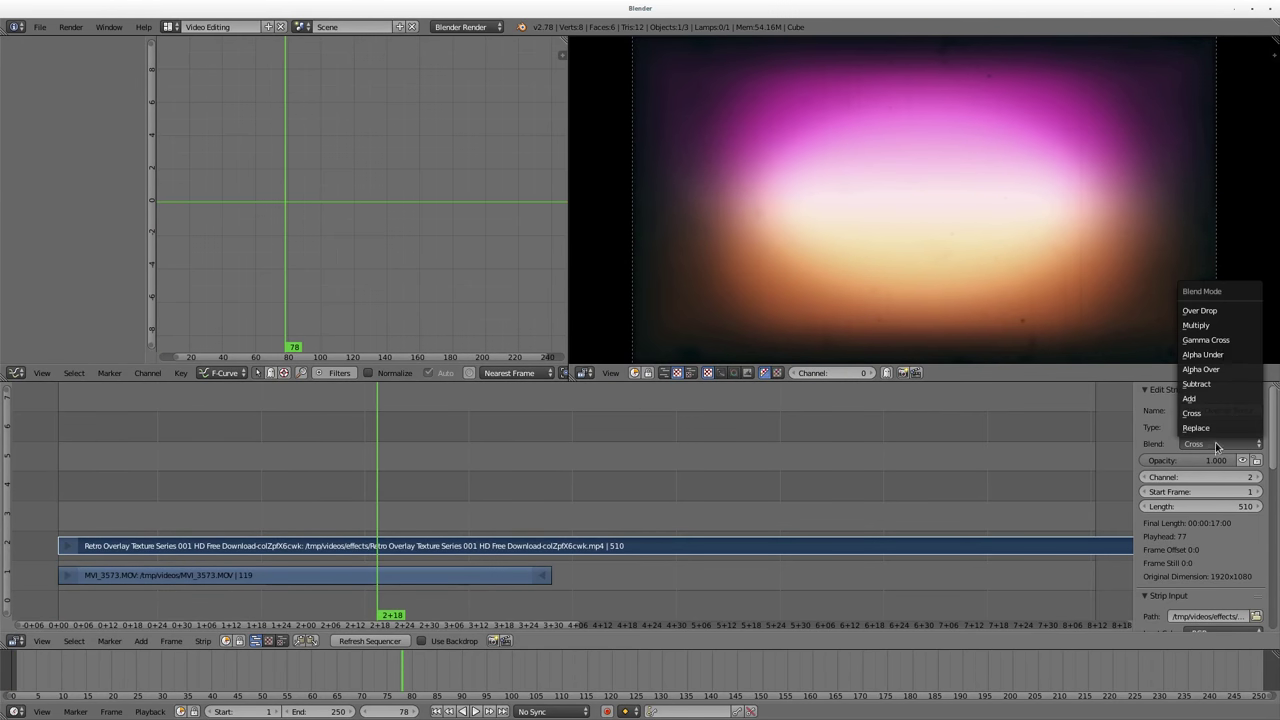
{"action": "left_click", "coordinate": [1220, 326]}
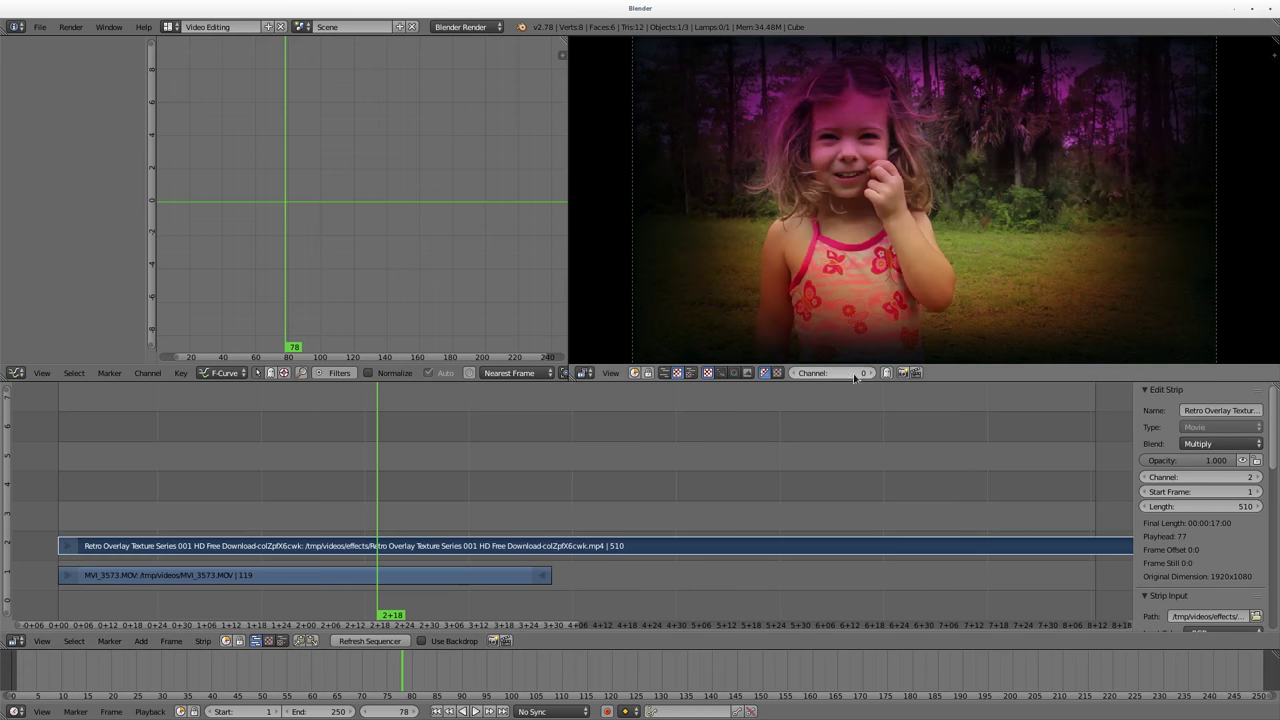
{"action": "left_click", "coordinate": [1226, 444]}
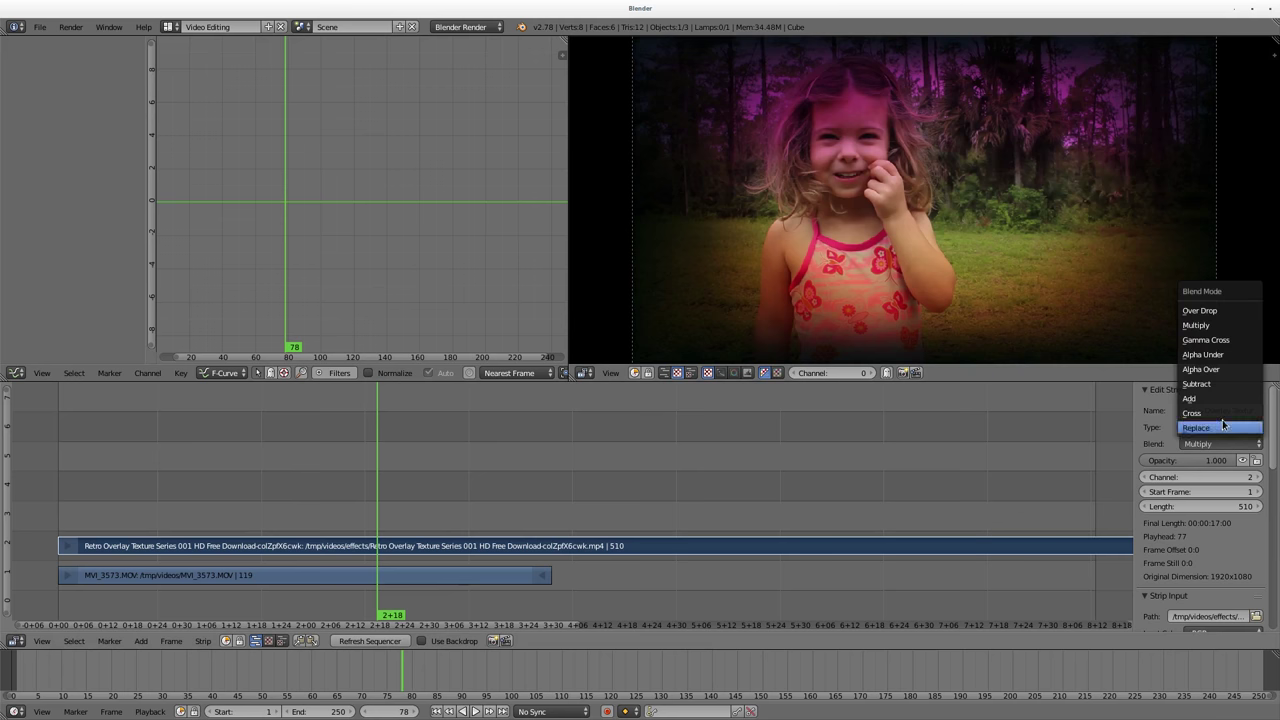
{"action": "left_click", "coordinate": [1218, 383]}
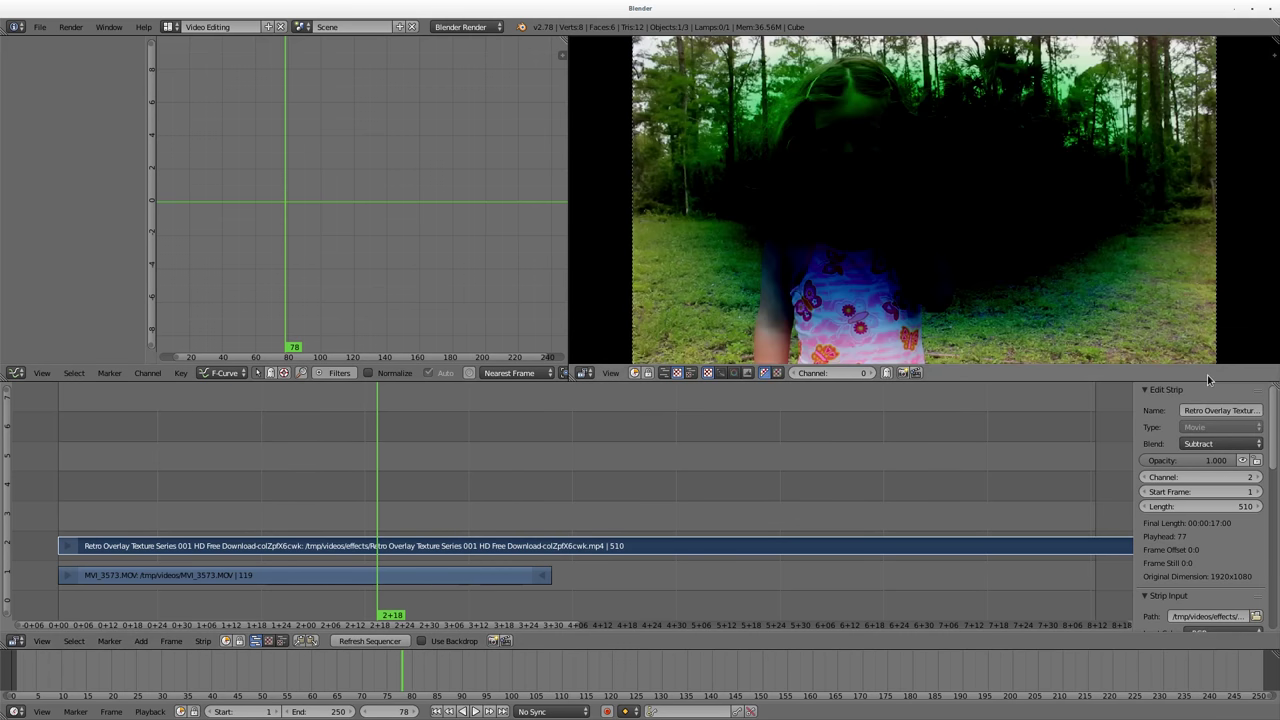
Step: Switch the overlay blend to Add and scrub back to frame 39
{"action": "left_click", "coordinate": [1215, 445]}
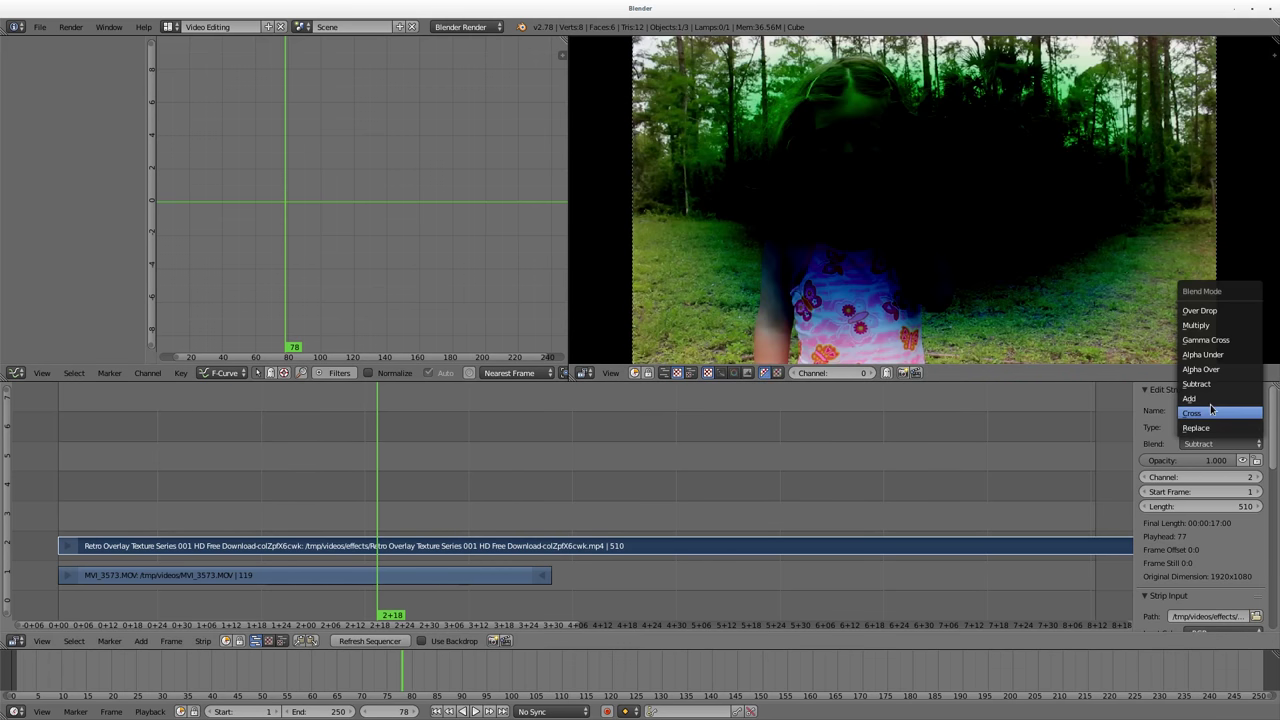
{"action": "left_click", "coordinate": [1213, 402]}
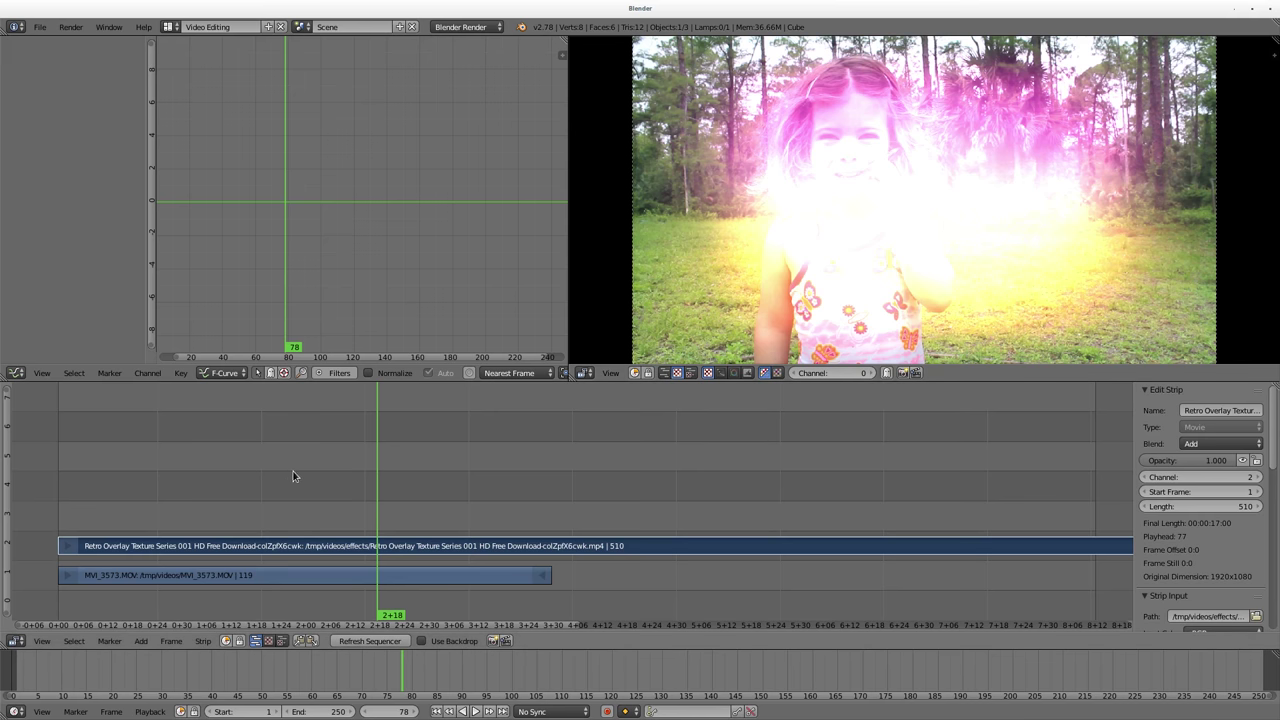
{"action": "left_click_drag", "start_coordinate": [294, 475], "coordinate": [216, 485]}
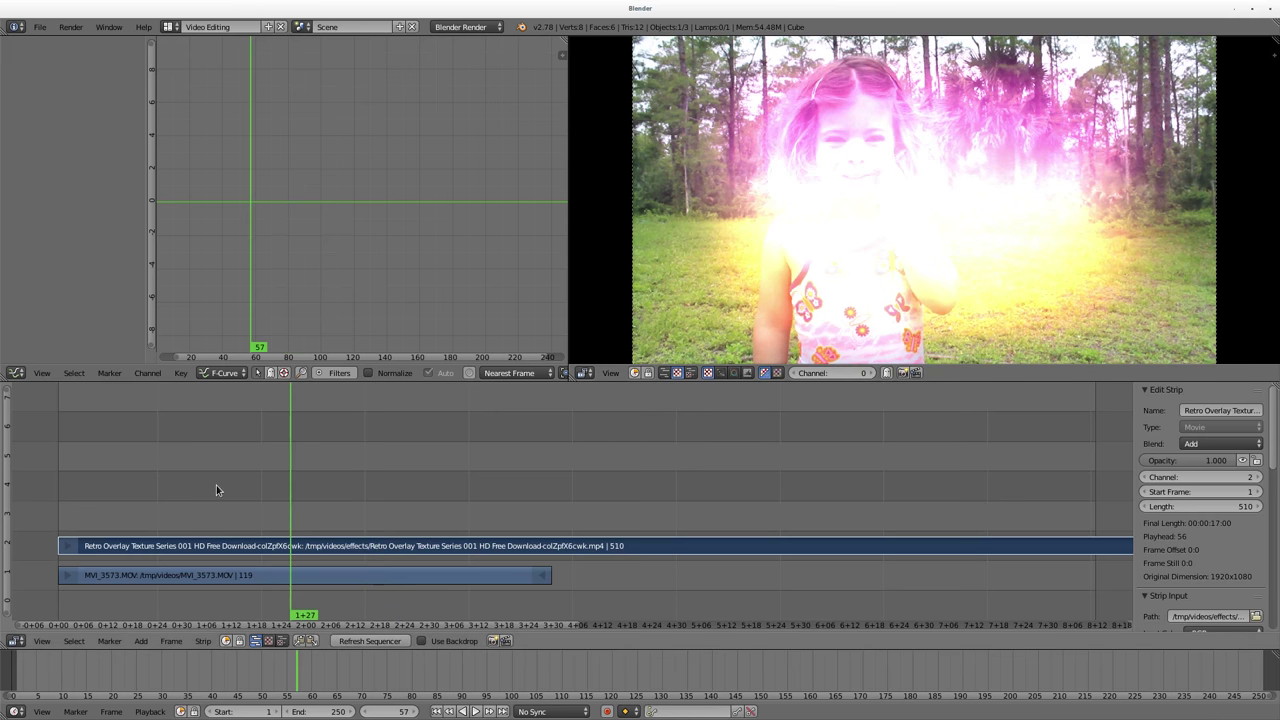
{"action": "left_click", "coordinate": [507, 478]}
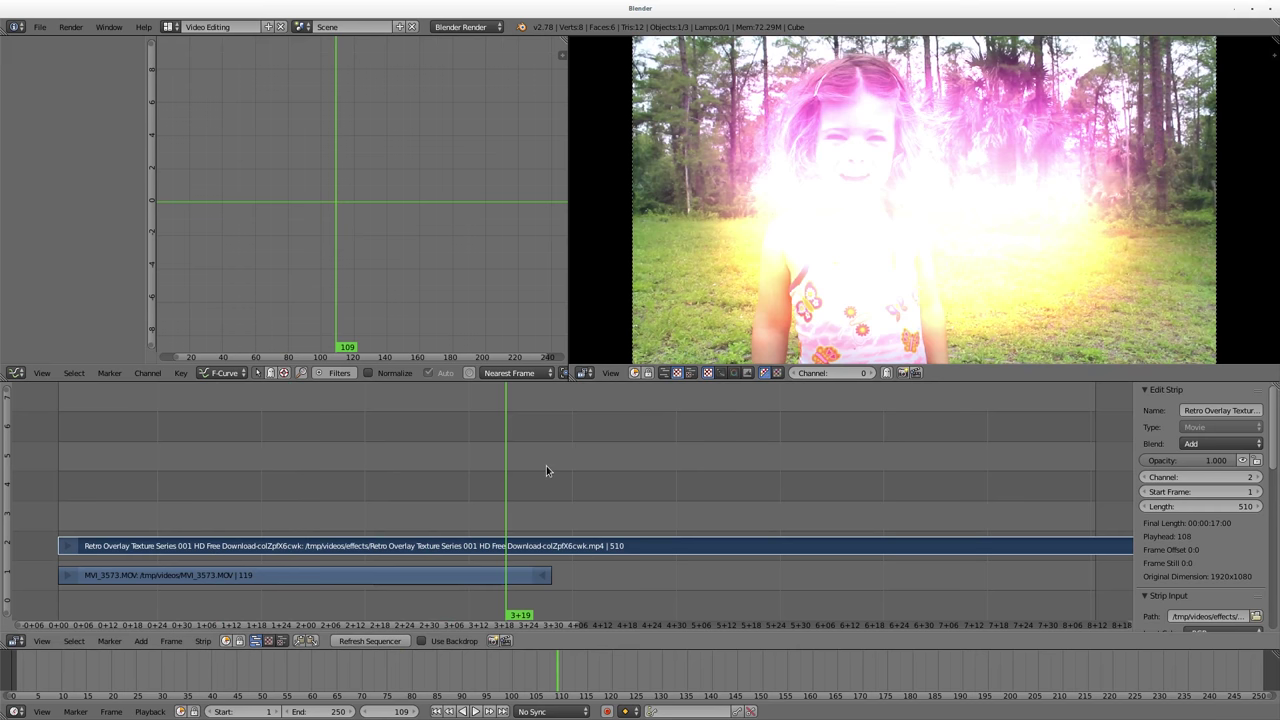